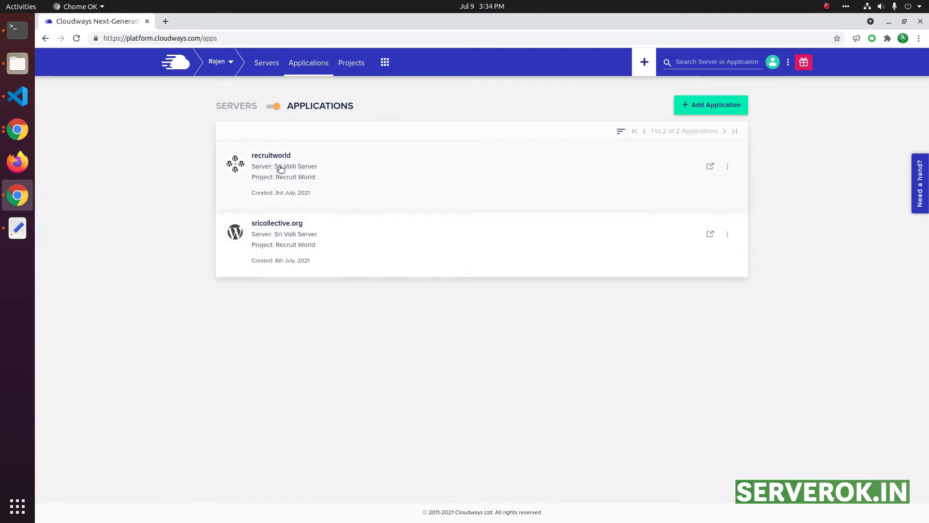
Step: Choose Sri Valli Server as the host for a new application and open its form
left_click(710, 109)
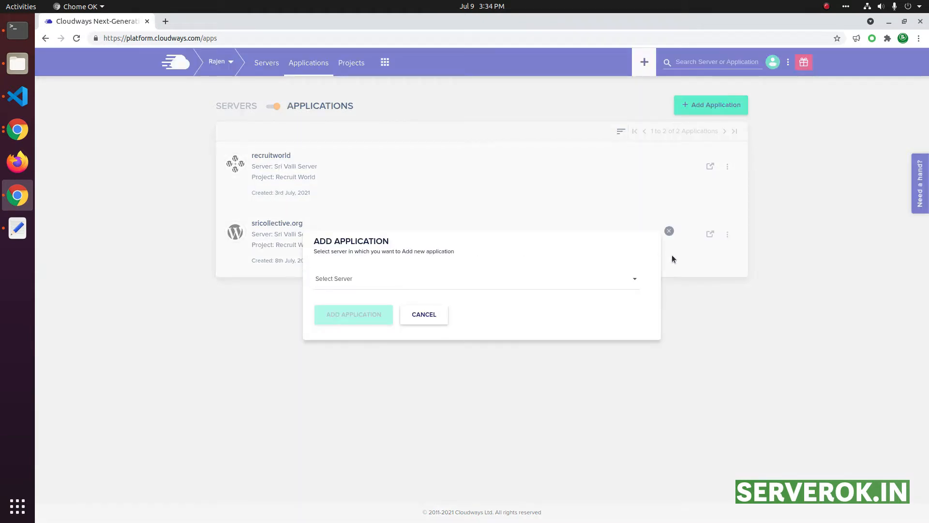
left_click(628, 281)
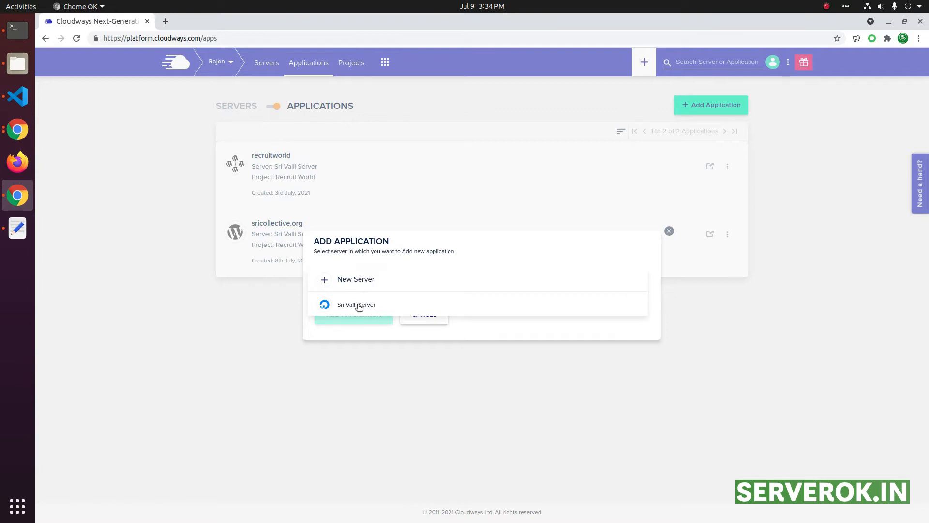
left_click(357, 307)
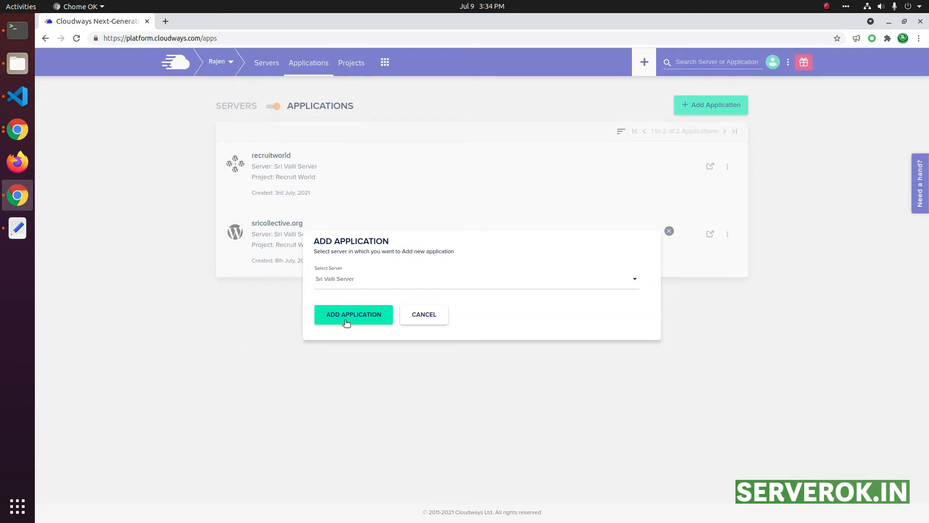
left_click(348, 318)
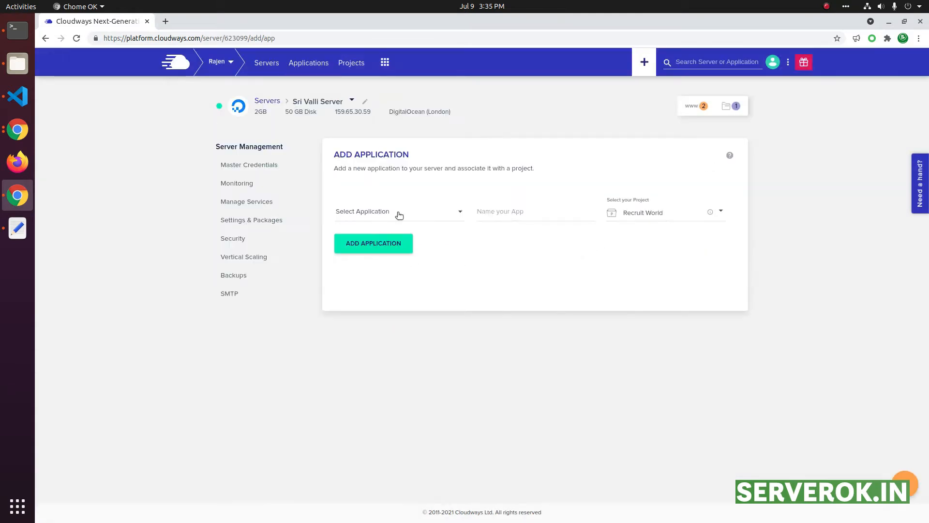
Step: Pick PHP > Custom App from the application type list
left_click(450, 212)
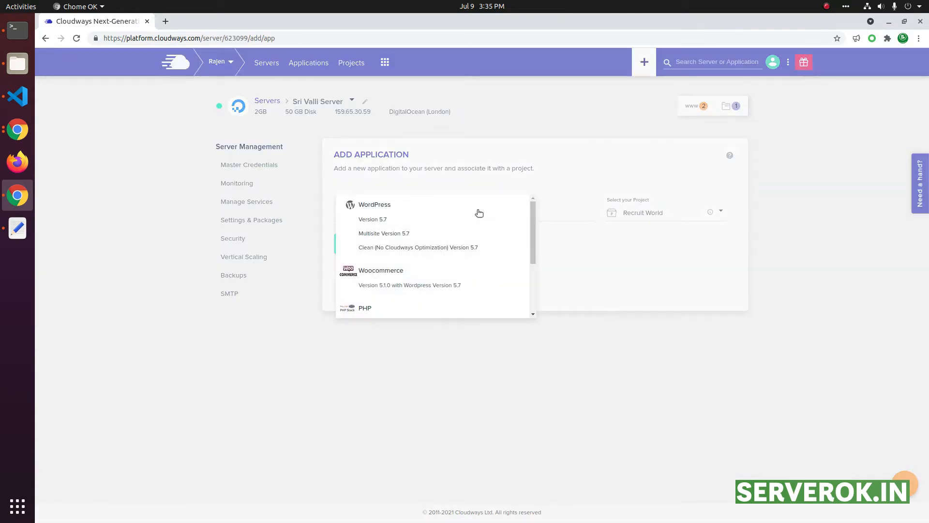
mouse_move(532, 219)
left_mouse_down()
mouse_move(527, 289)
mouse_move(521, 244)
mouse_move(531, 213)
left_mouse_up()
scroll(387, 283, "down", 1)
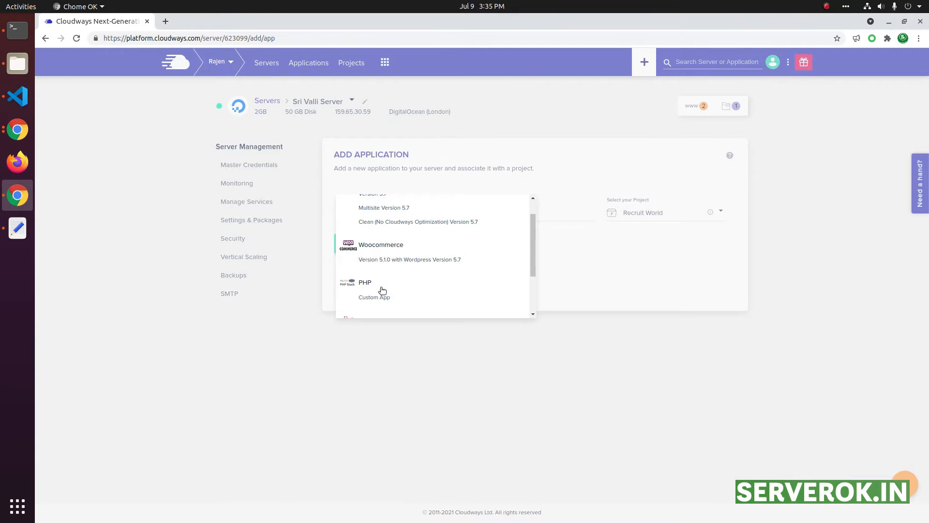
scroll(383, 290, "down", 3)
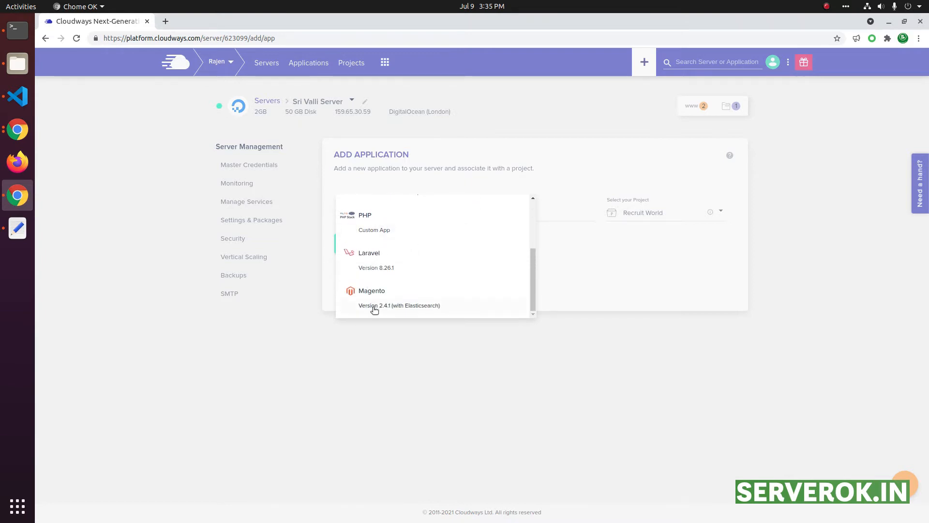
scroll(433, 305, "up", 4)
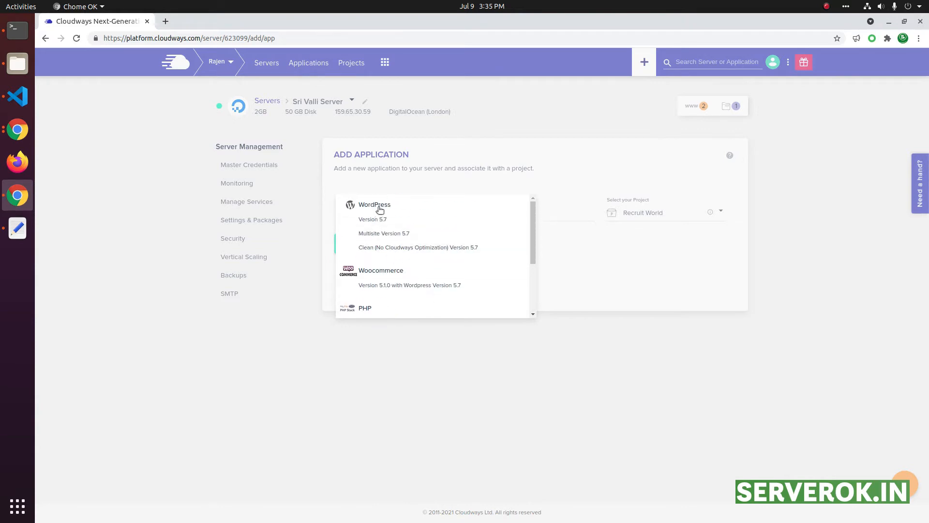
scroll(386, 271, "down", 2)
scroll(389, 271, "up", 2)
scroll(460, 255, "down", 4)
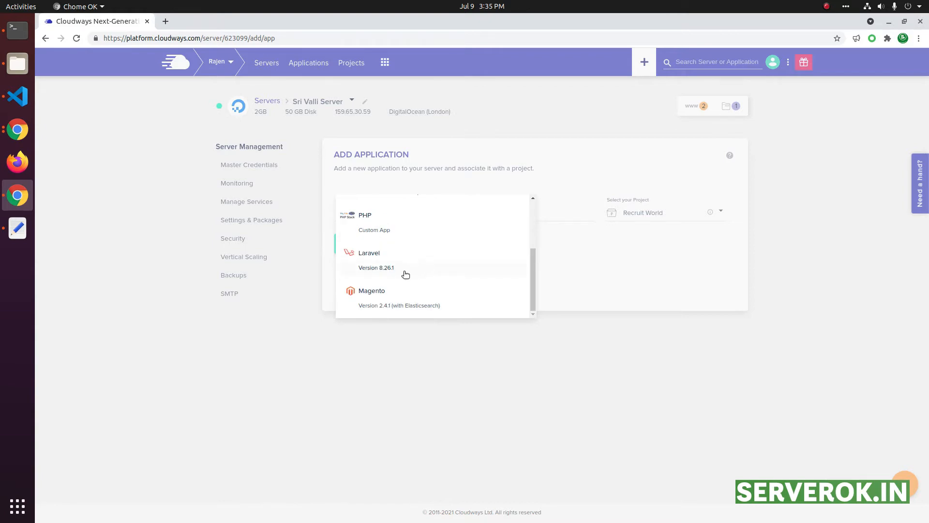
scroll(469, 255, "up", 3)
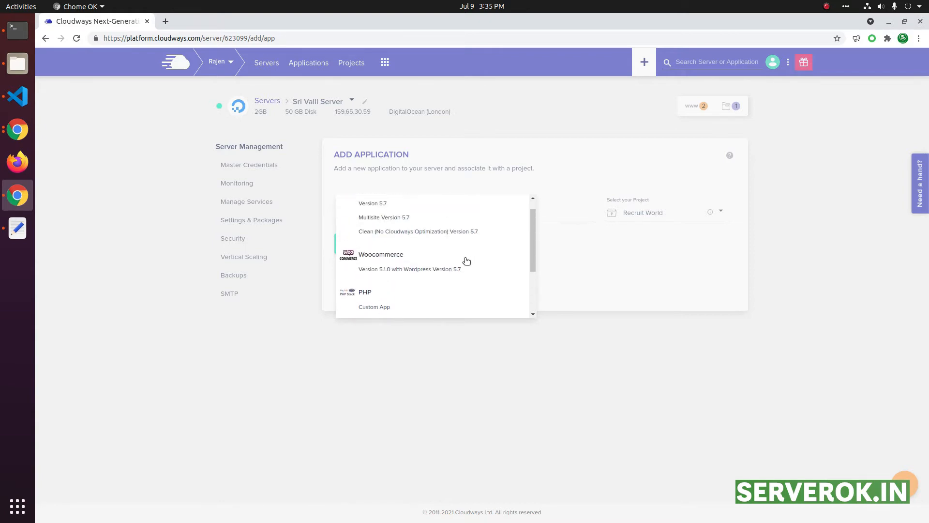
left_click(396, 303)
left_click(502, 212)
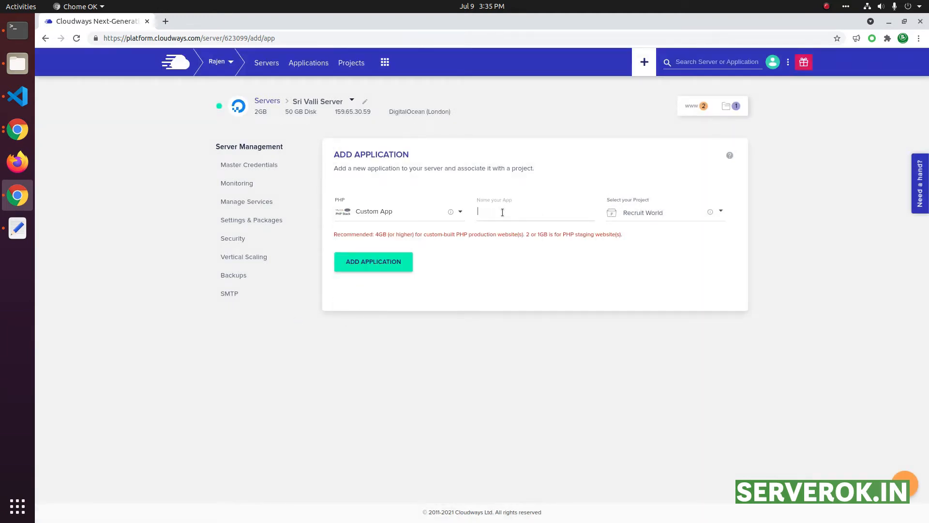
Step: Name the app simplo.org under the Recruit World project and create it
key("alt+Tab")
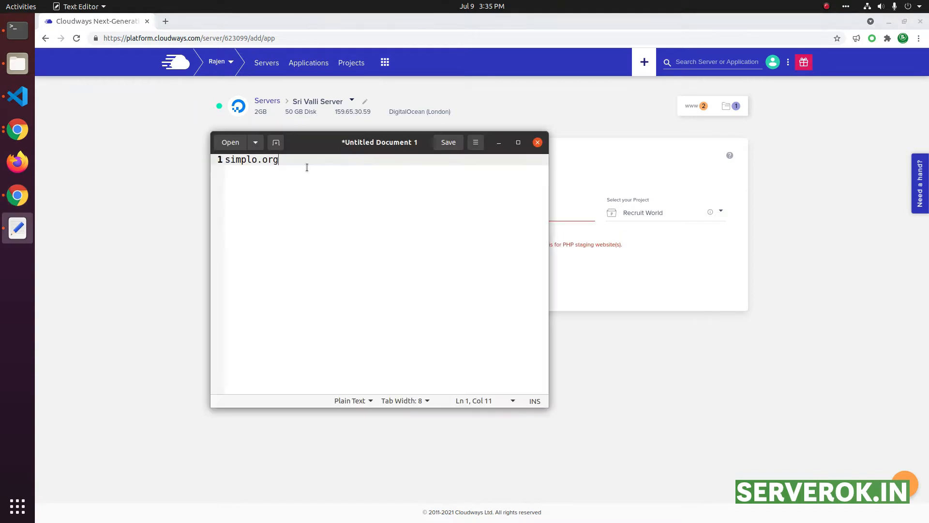
left_click_drag(315, 141, 534, 274)
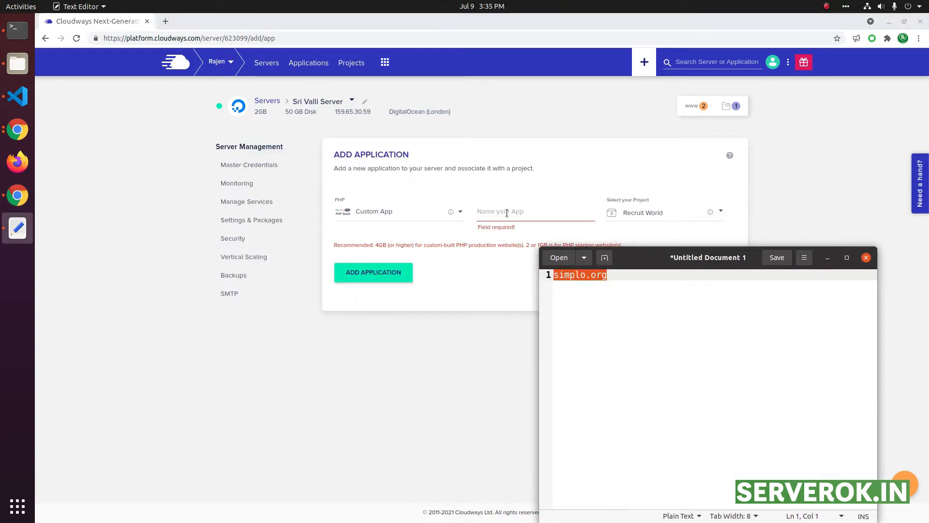
right_click(506, 213)
left_click(544, 271)
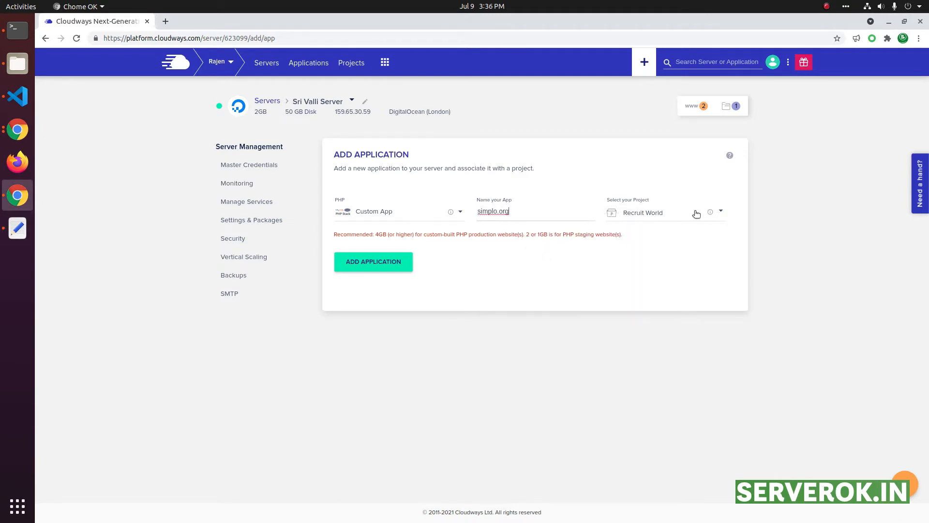
left_click(667, 212)
left_click(709, 213)
left_click(356, 264)
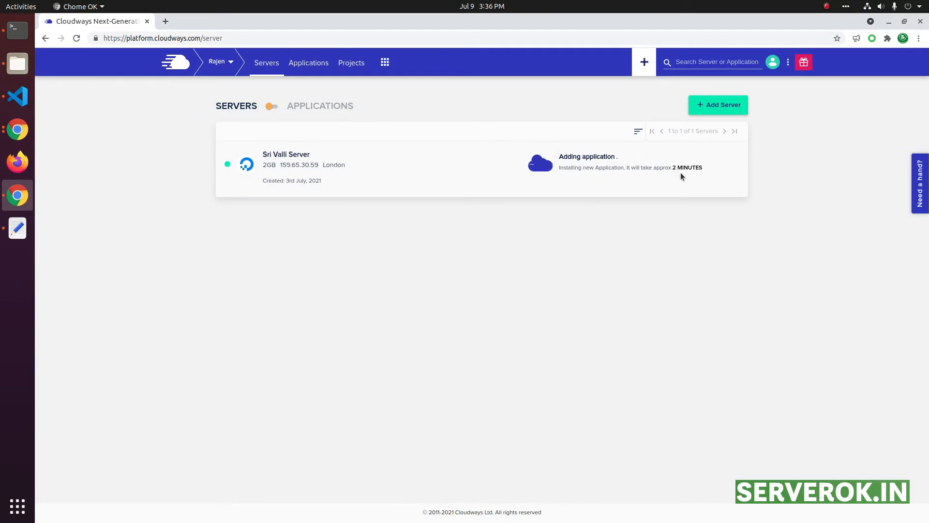
Step: Copy the server IP 159.65.30.59 and switch to Cloudflare's DNS page
double_click(290, 166)
right_click(302, 170)
left_click(312, 175)
key("alt+Tab")
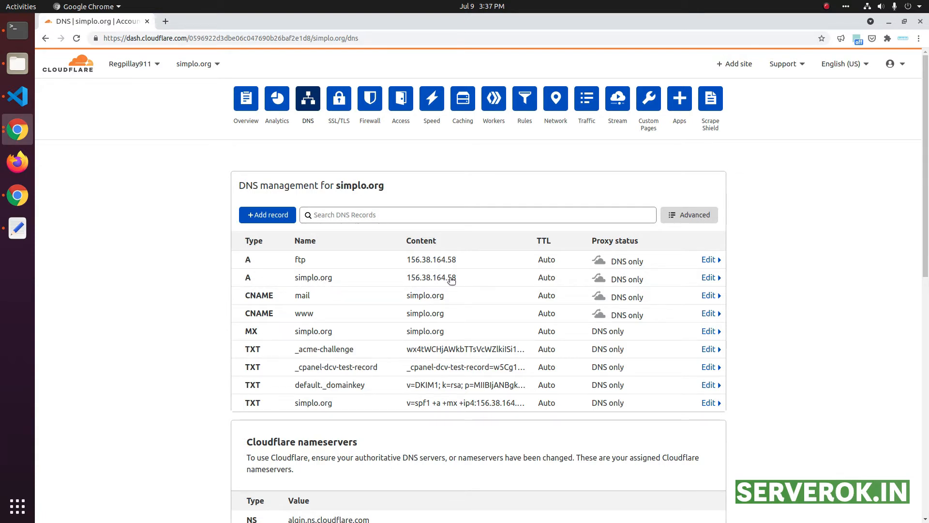
Step: Change the simplo.org A record from 156.38.164.58 to 159.65.30.59 and save it
left_click(706, 278)
triple_click(500, 313)
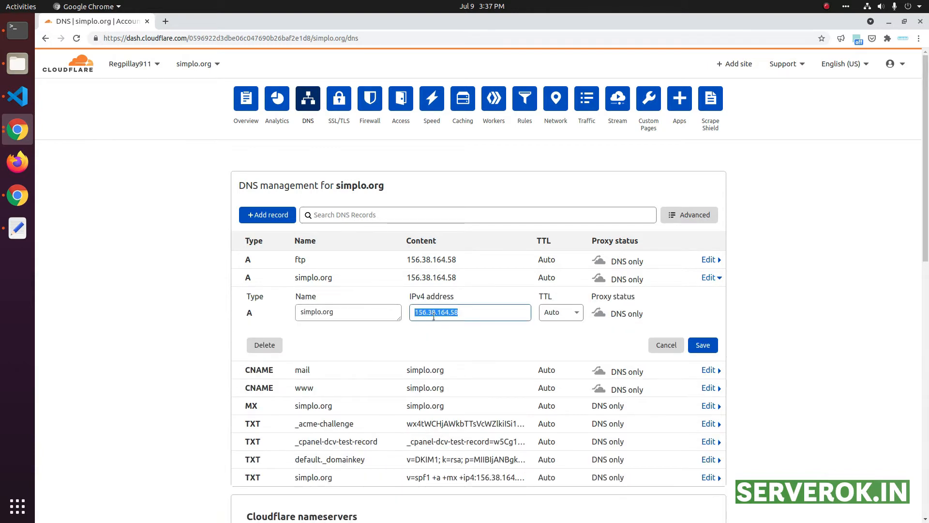
right_click(445, 312)
left_click(492, 342)
left_click(17, 195)
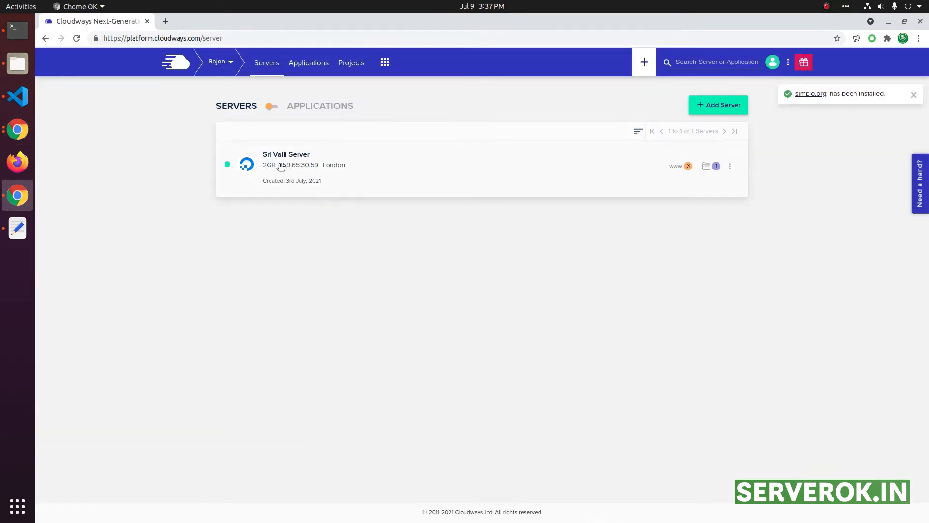
left_click_drag(320, 165, 288, 169)
key("alt+Tab")
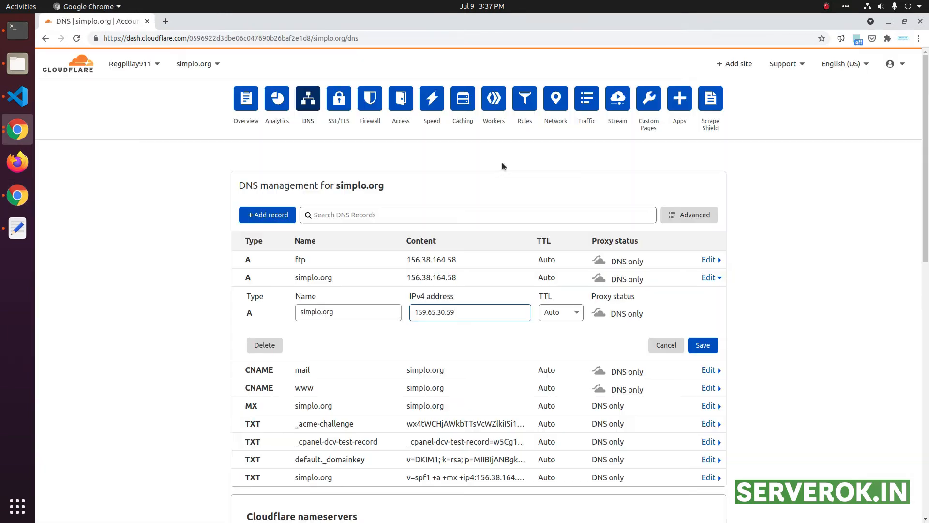
left_click(703, 345)
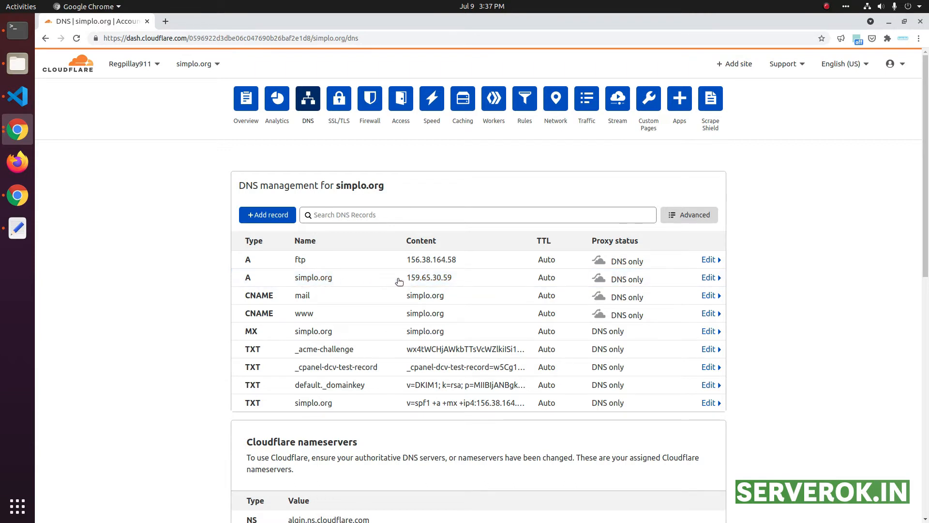
left_click(460, 281)
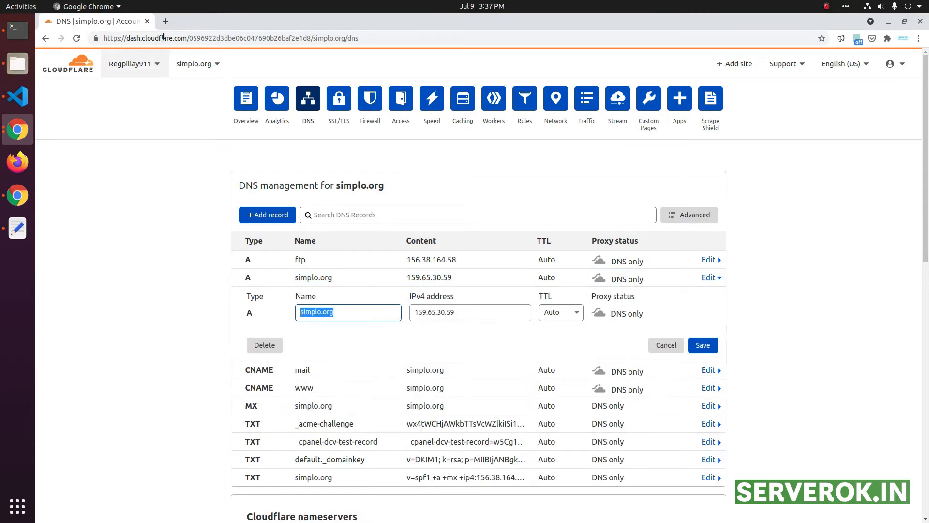
left_click(166, 21)
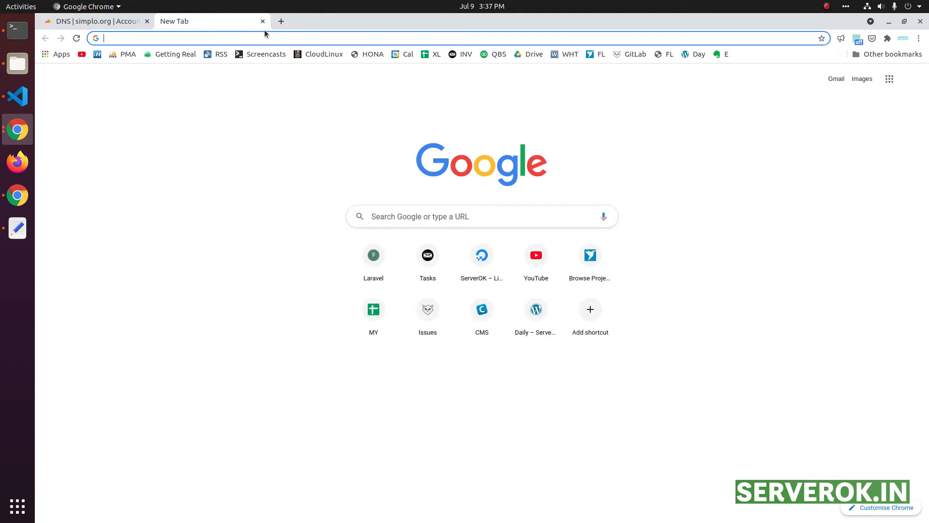
Step: Run an A record propagation check for simplo.org on dnschecker.org
type("check")
key("ctrl+a")
type("dnsch")
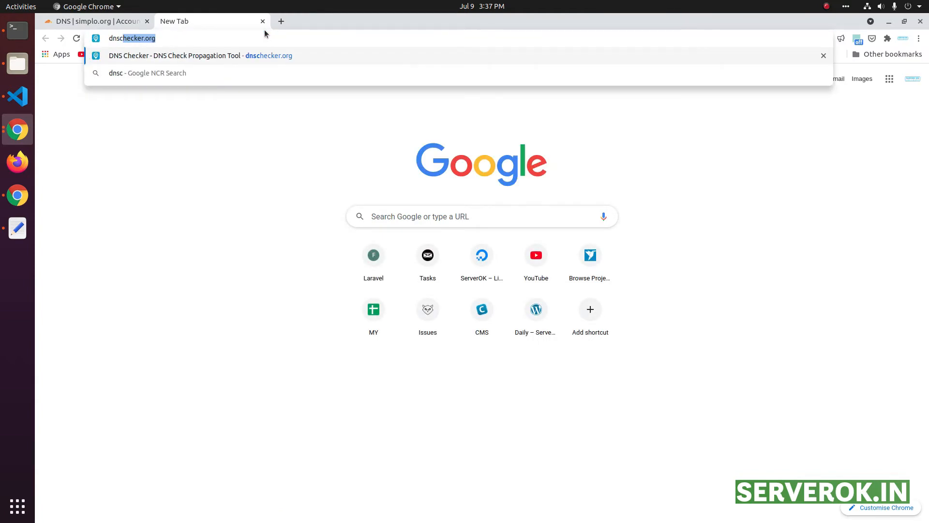
key("Return")
left_click(231, 148)
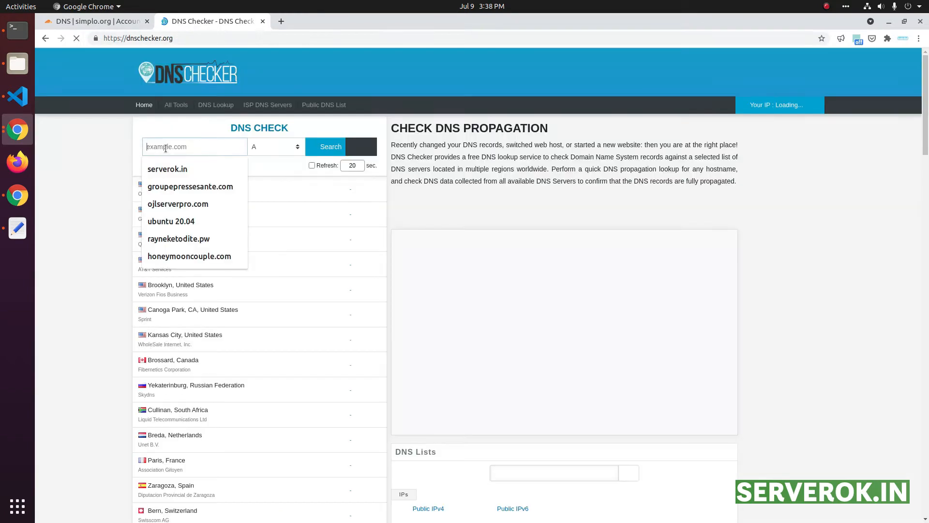
key("ctrl+v")
left_click(269, 150)
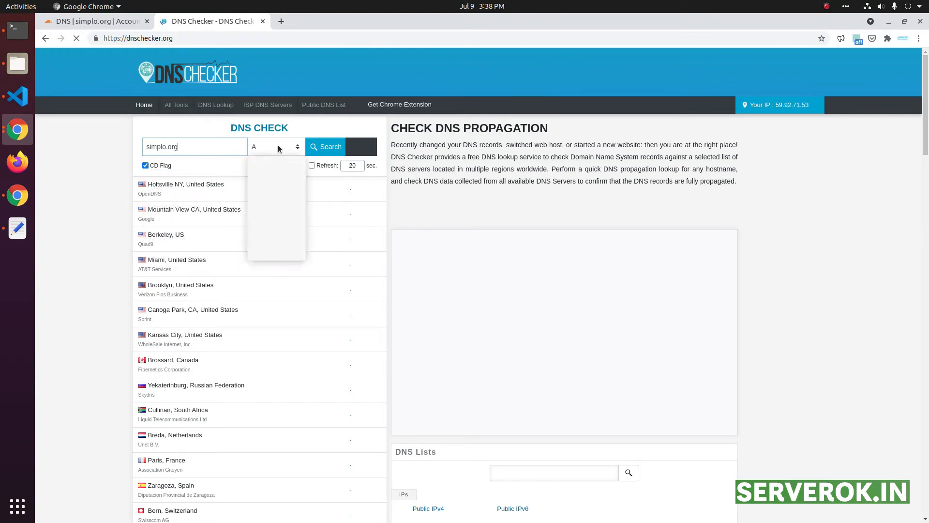
left_click(270, 161)
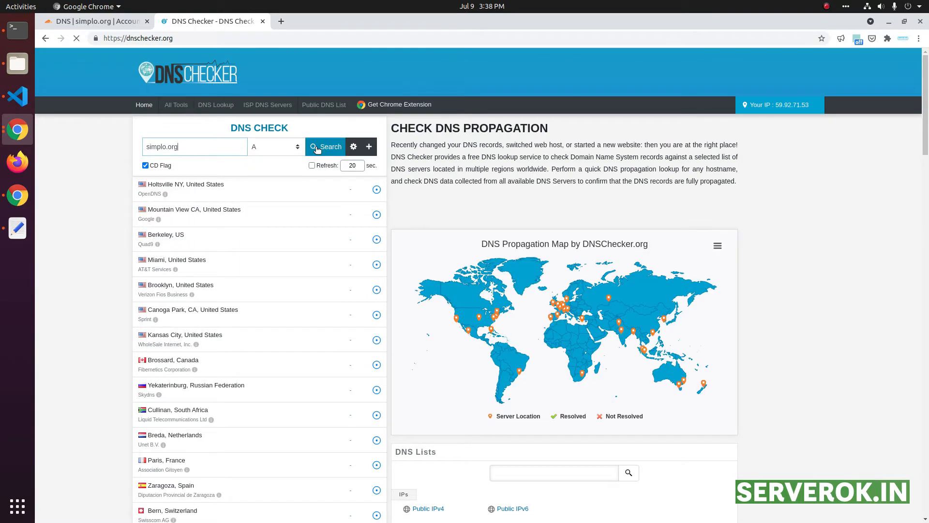
left_click(314, 146)
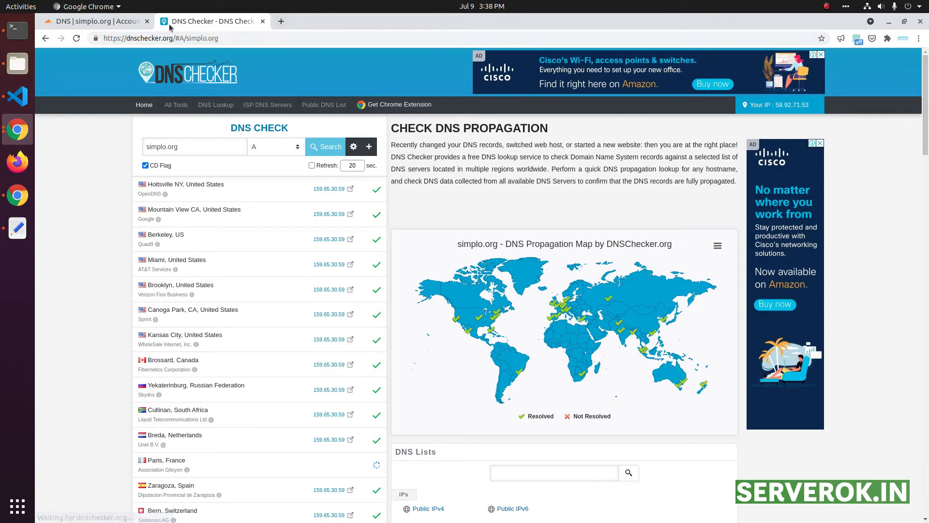
triple_click(187, 148)
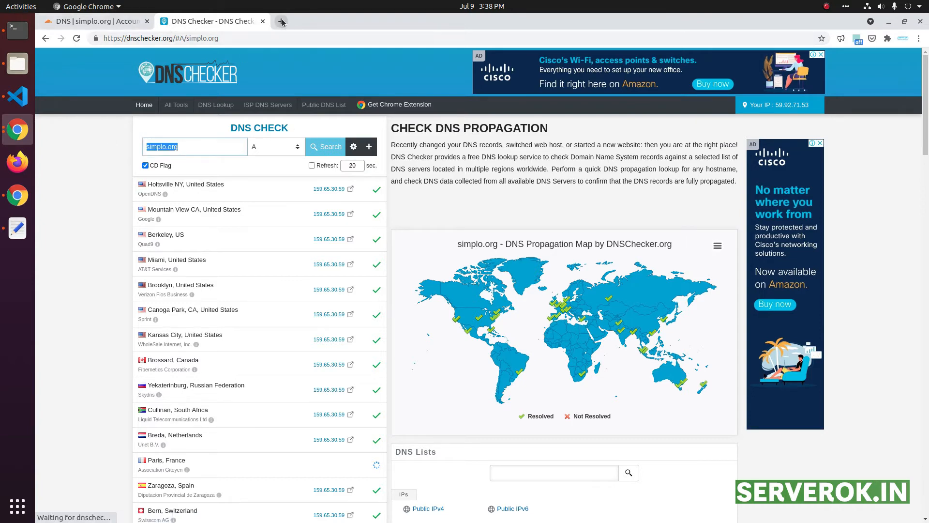
key("ctrl+t")
type("www.")
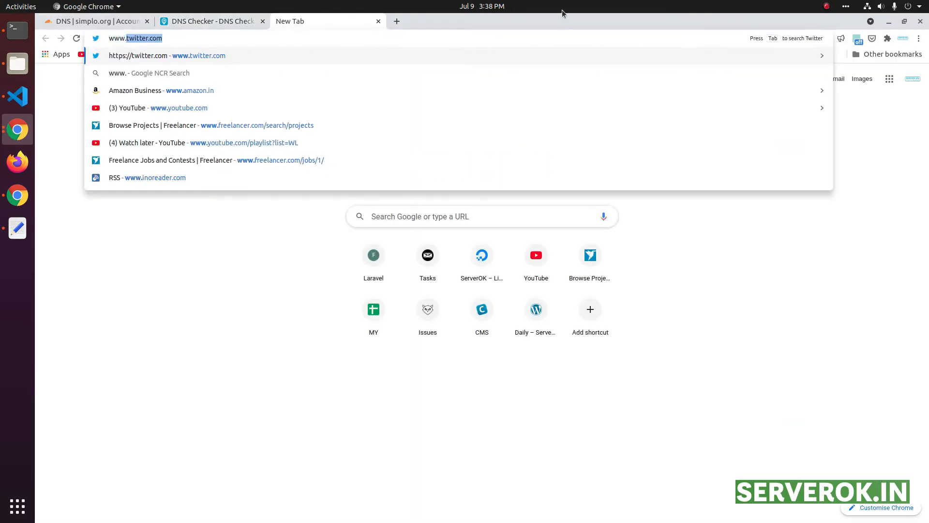
key("ctrl+v")
key("Return")
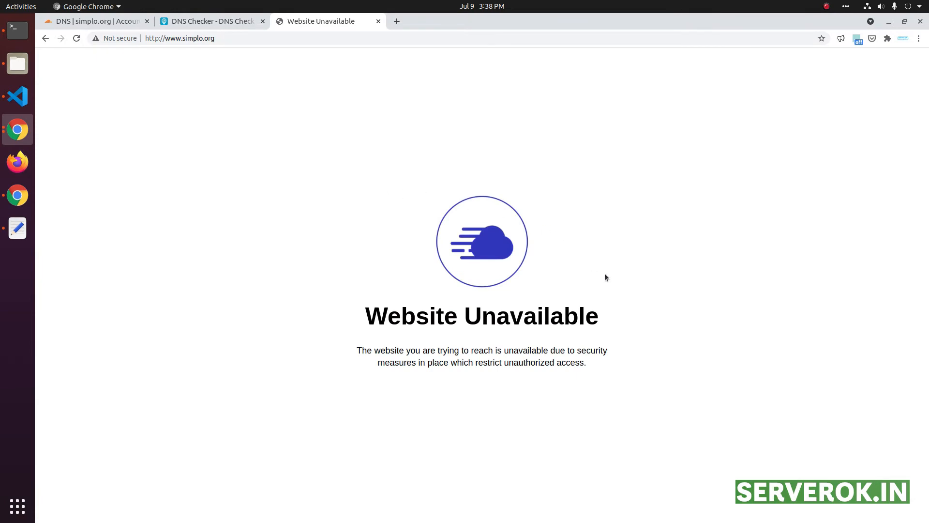
left_click_drag(593, 363, 349, 191)
left_click(349, 190)
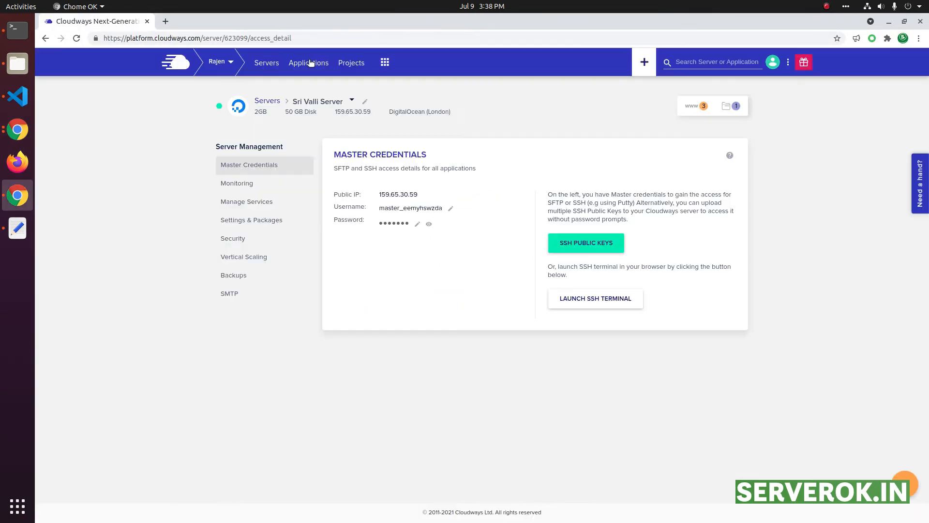
left_click(311, 63)
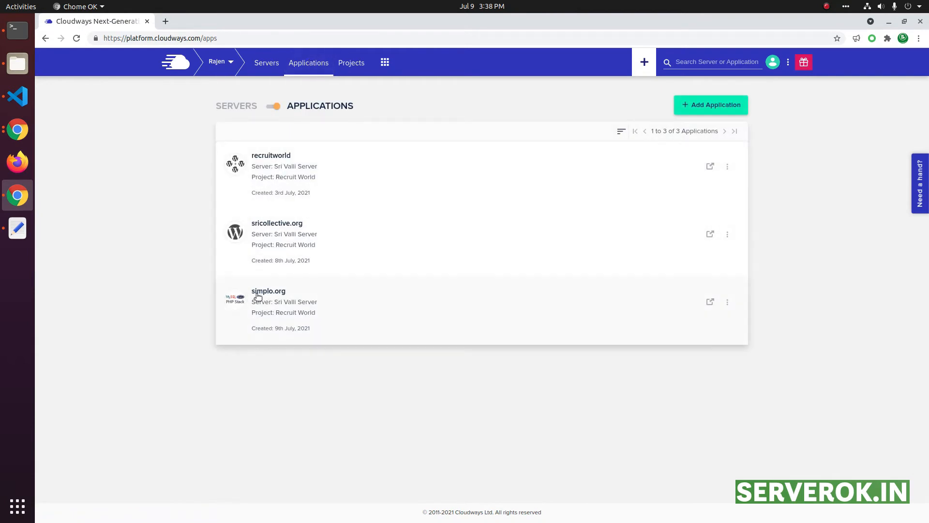
Step: Open simplo.org's Access Details and copy the prepared username from the notes
left_click(289, 300)
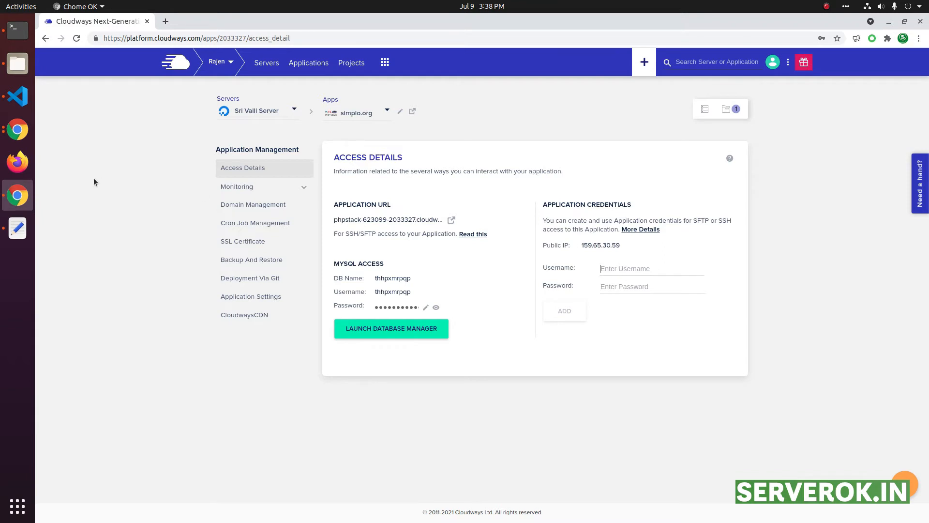
left_click(17, 228)
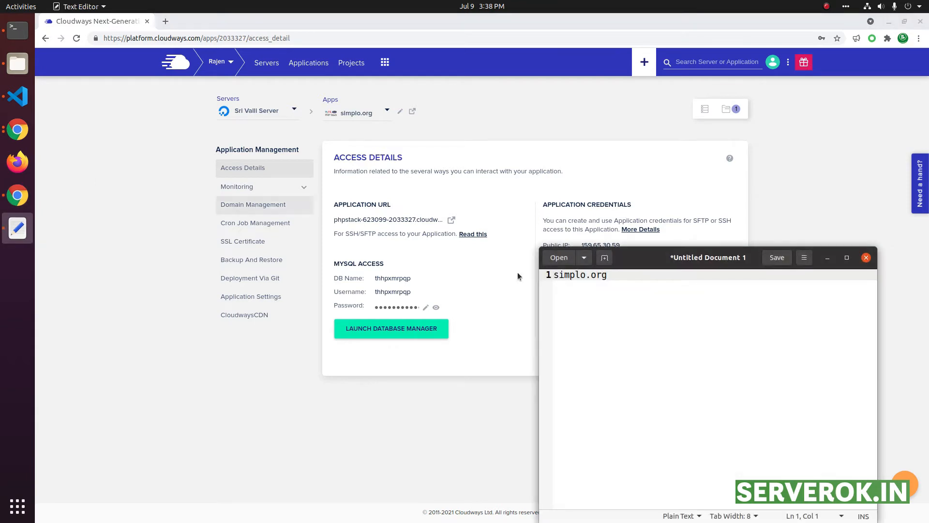
double_click(569, 275)
key("Home")
key("shift+End")
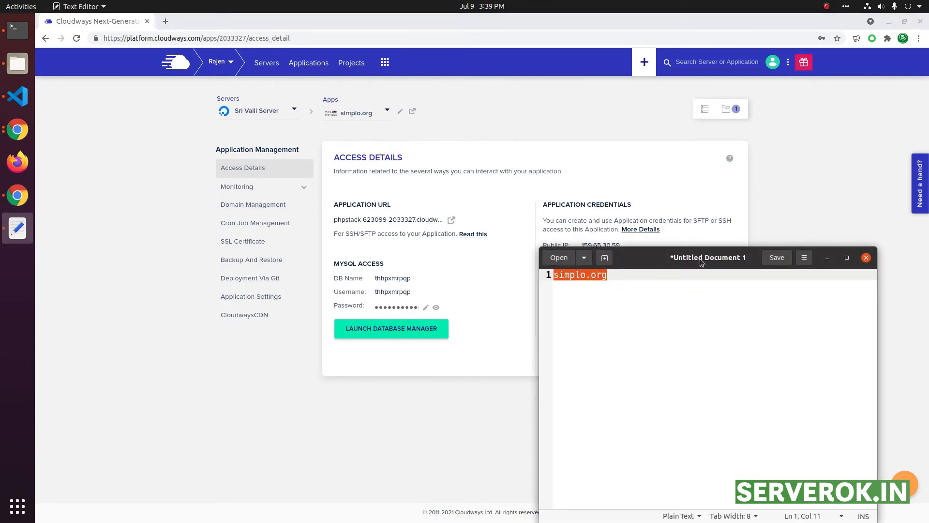
key("shift+End")
key("ctrl+c")
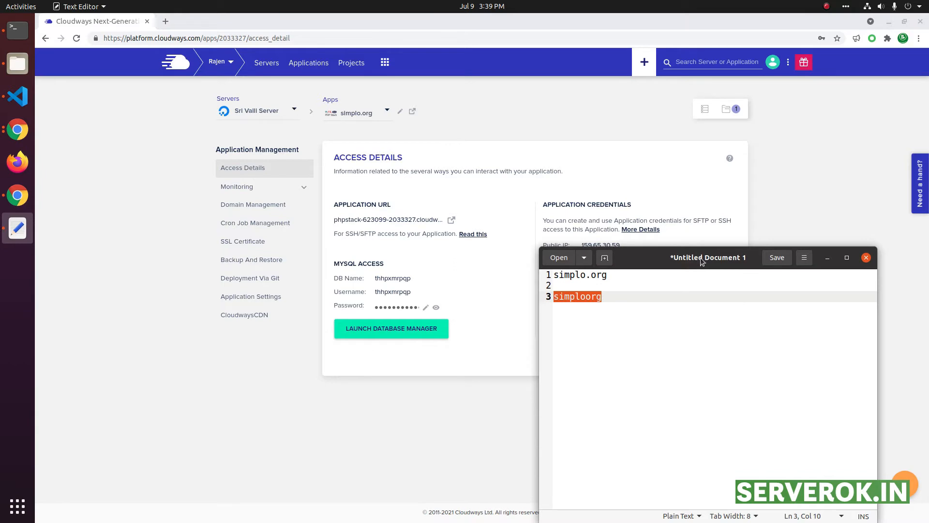
Step: Add SFTP application credentials with the username and a strong password, then note them
key("alt+Tab")
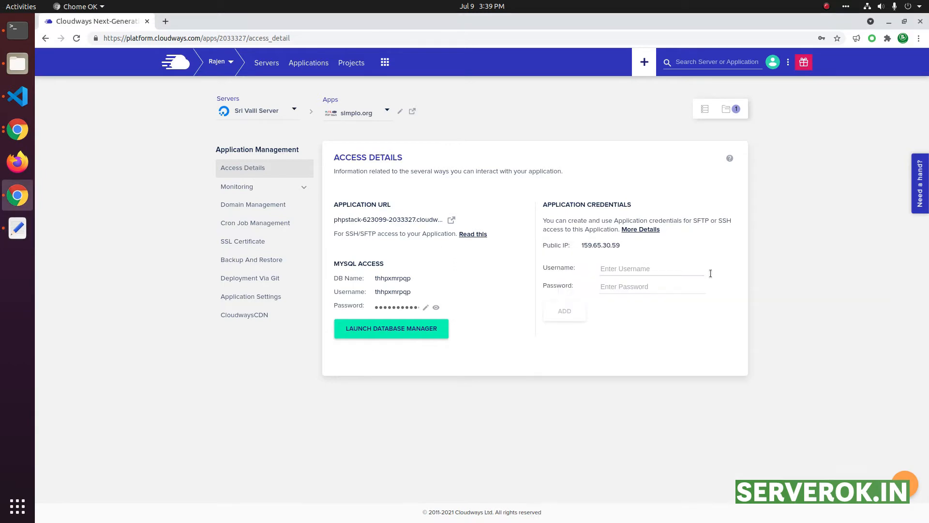
key("ctrl+v")
key("Tab")
key("ctrl+v")
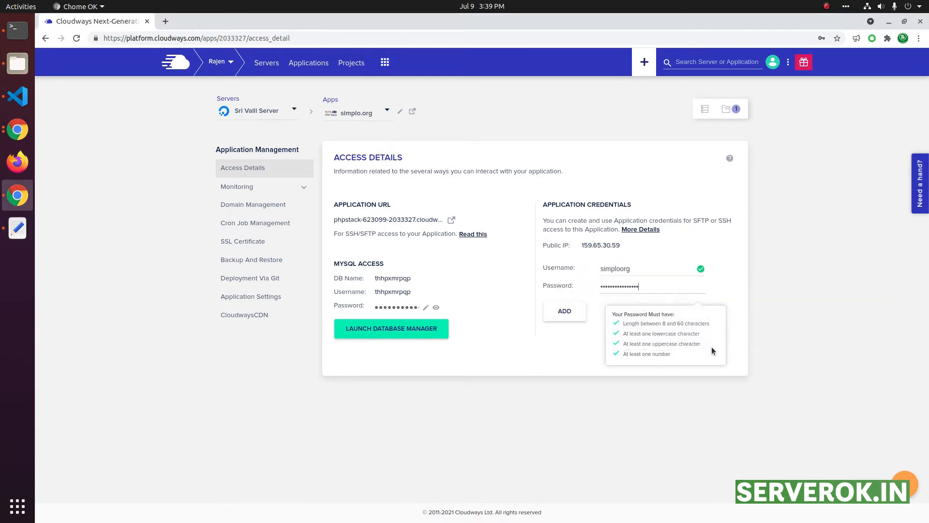
left_click(808, 294)
left_click(565, 312)
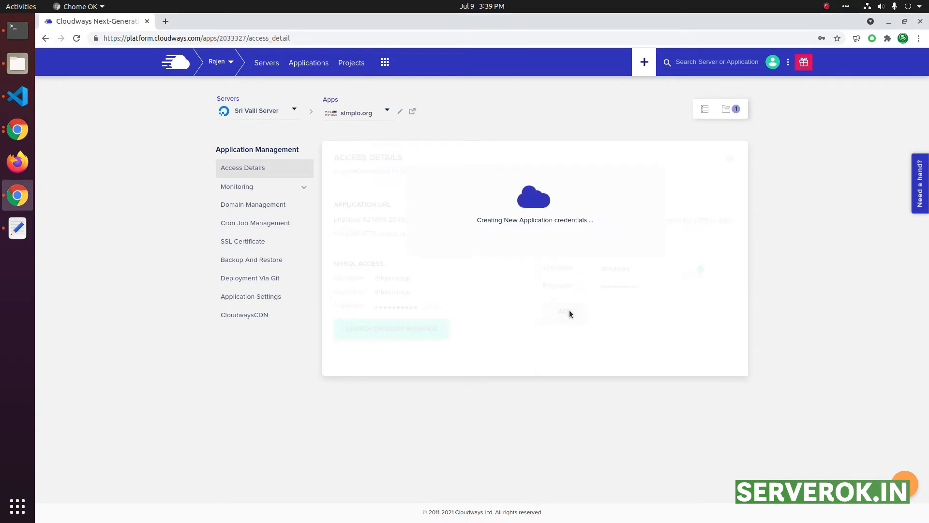
left_click(18, 225)
key("Return")
key("Return")
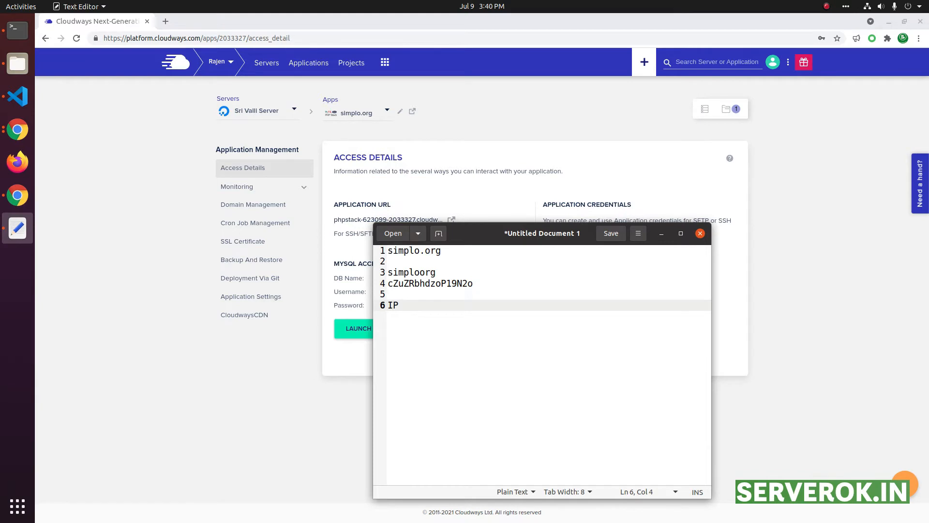
Step: Confirm the server IP in Master Credentials and add a 'Port = 22' line to the notes
left_click(350, 248)
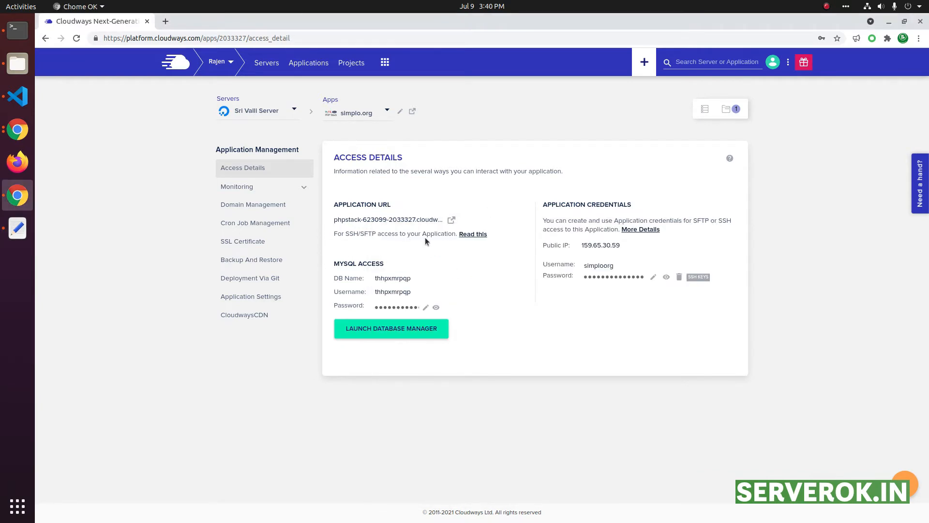
left_click(267, 63)
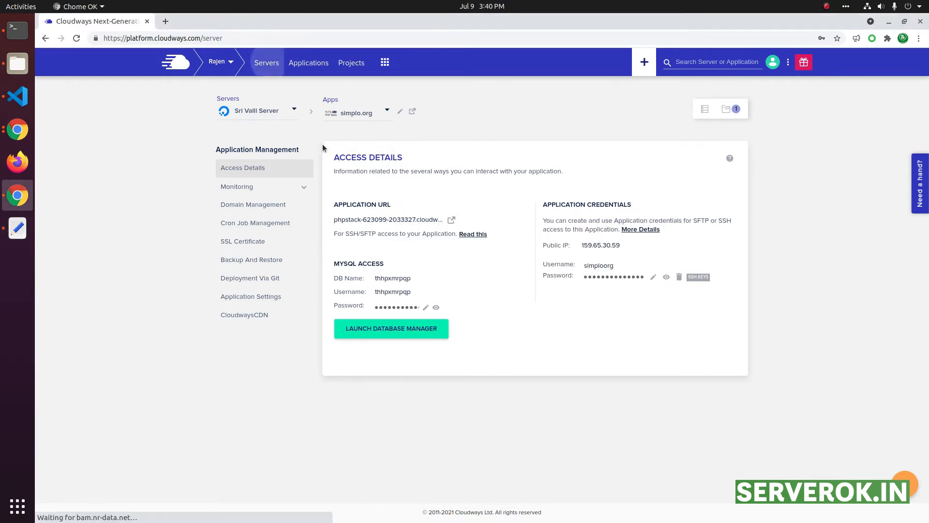
left_click(296, 167)
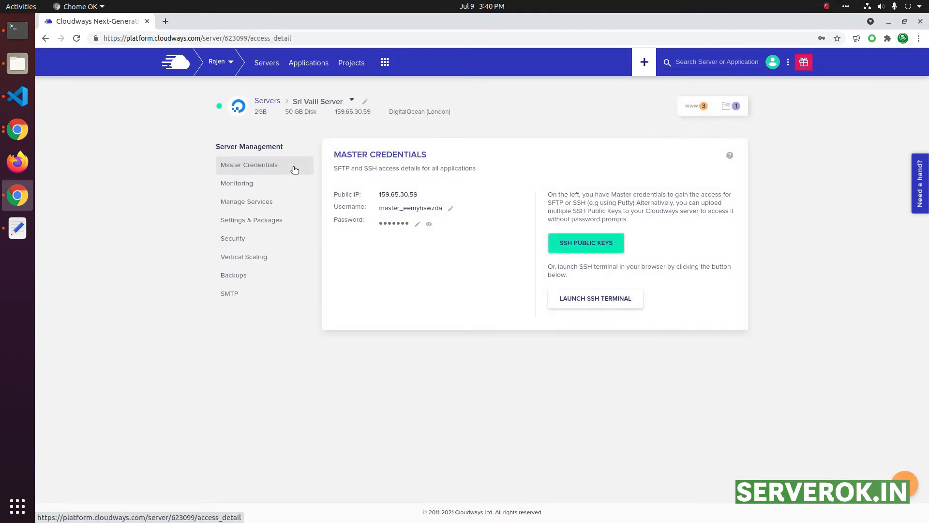
key("alt+Tab")
key("Return")
type("Port = 22")
key("Return")
Step: Add User and PW lines with the SFTP credentials, then search the launcher for FileZilla
type("User =")
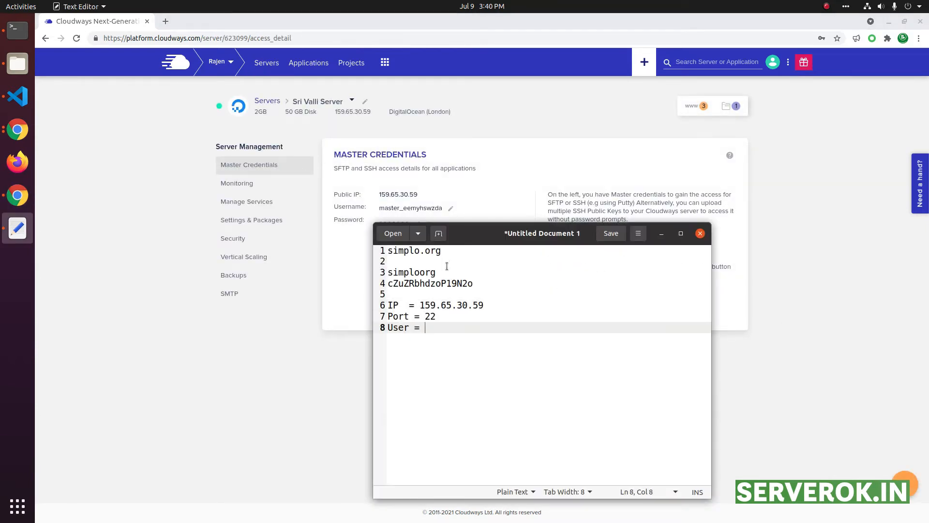
left_click_drag(444, 271, 383, 269)
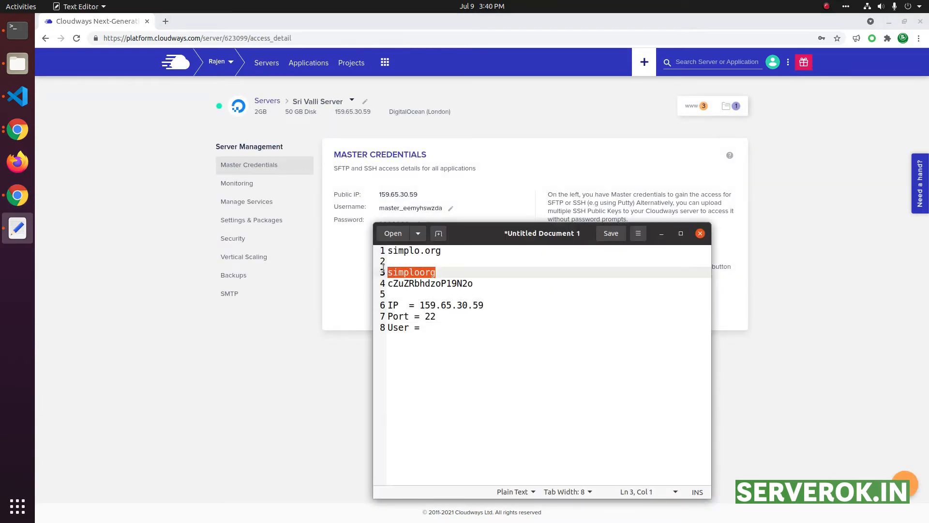
middle_click(479, 326)
left_click_drag(480, 284, 360, 286)
left_click(506, 345)
key("Return")
type("PW =")
middle_click(506, 345)
key("Return")
key("Return")
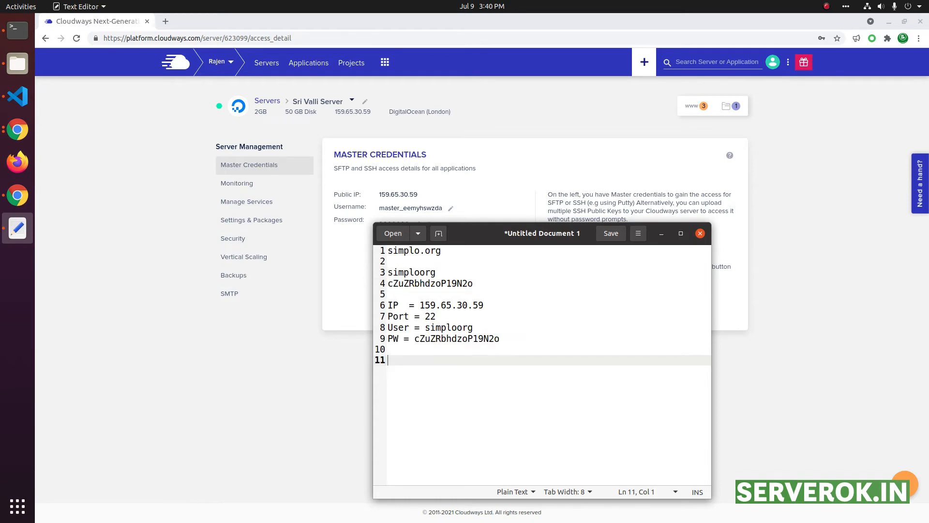
key("super")
type("fl")
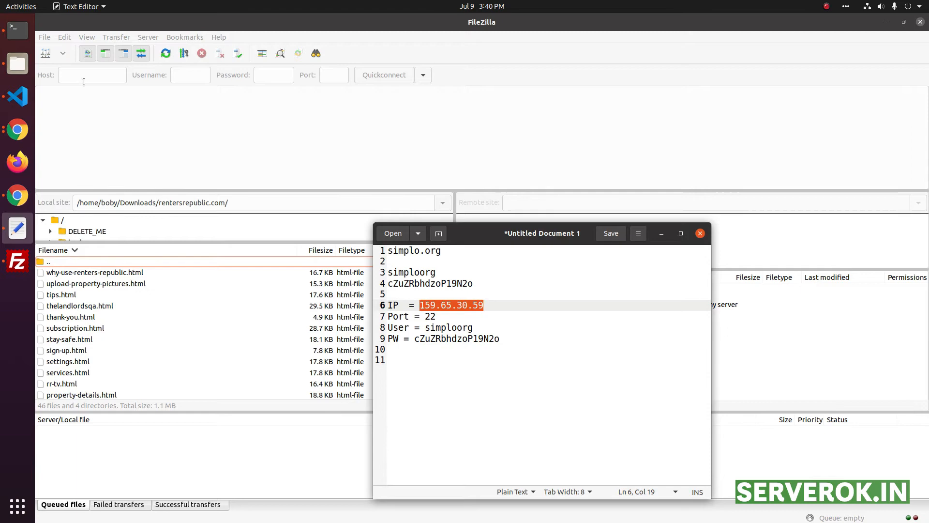
Step: Fill FileZilla's Quickconnect host 159.65.30.59 plus the app username and password
left_click(84, 82)
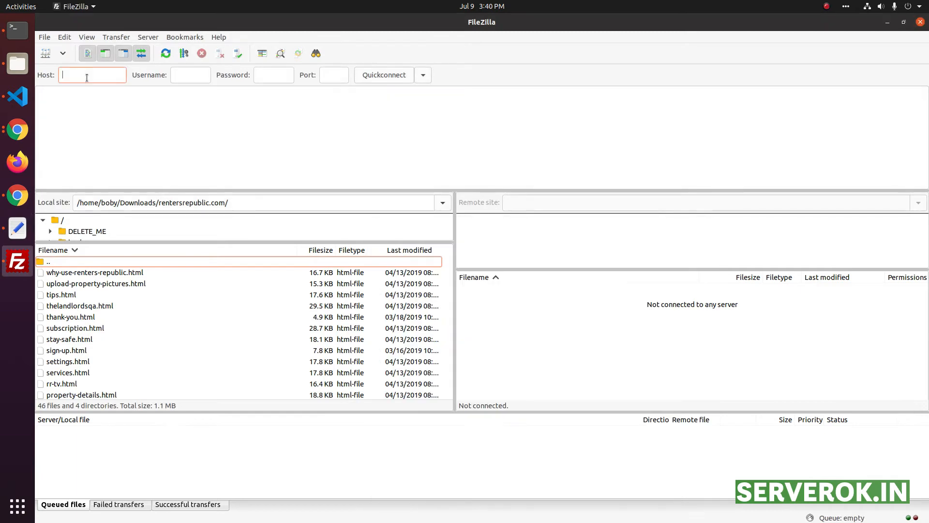
right_click(87, 80)
left_click(112, 111)
key("alt+Tab")
double_click(448, 327)
right_click(449, 333)
left_click(464, 373)
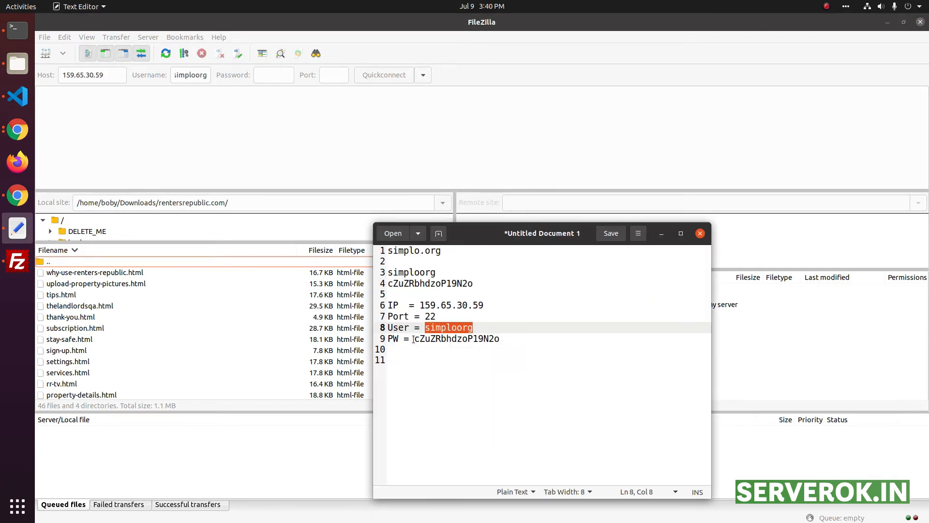
left_click_drag(413, 339, 533, 338)
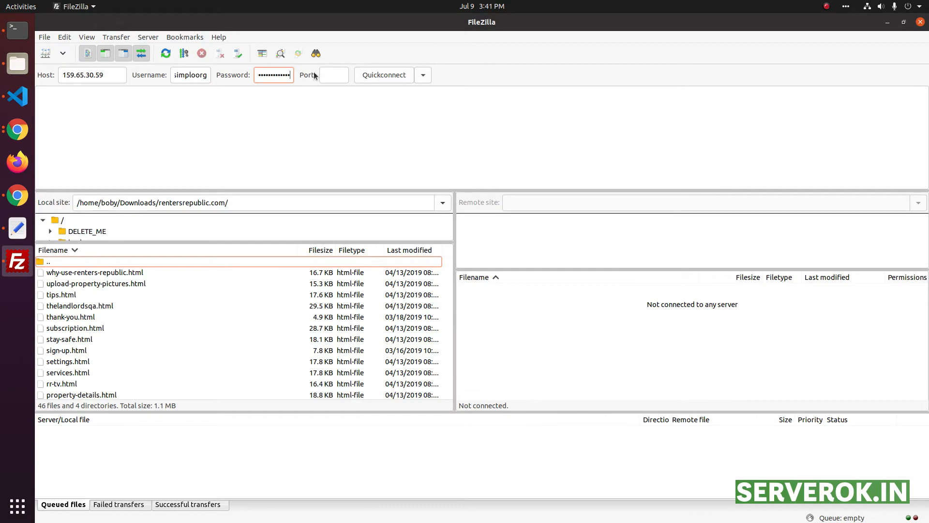
left_click(325, 70)
Step: Connect on port 22 and always trust the server's host key
type("22")
left_click(363, 77)
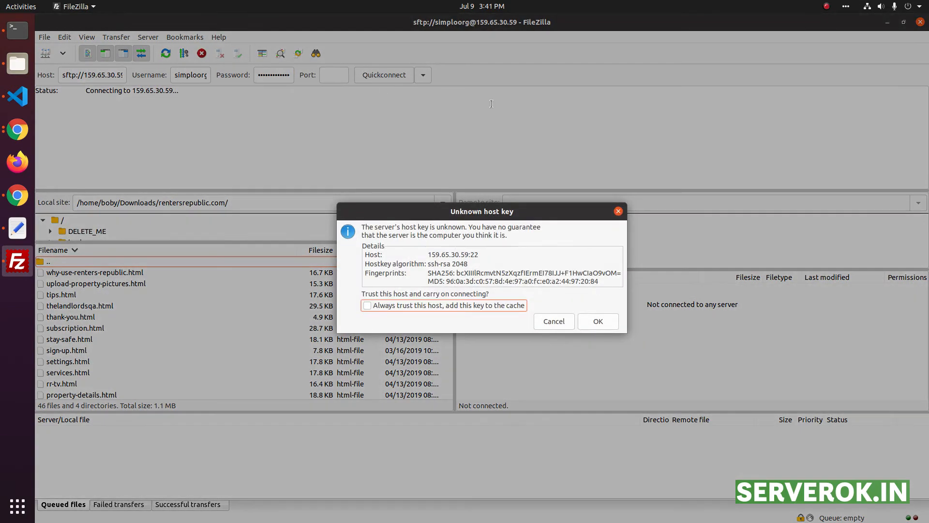
left_click(385, 306)
left_click(599, 322)
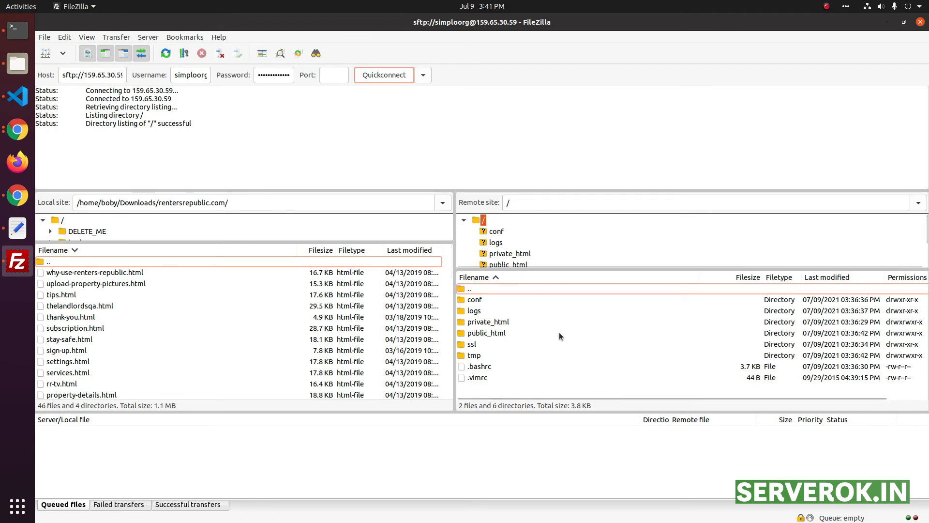
Step: Replace public_html/index.php's contents with 'Welcome to test' and upload the edited file
left_click(469, 333)
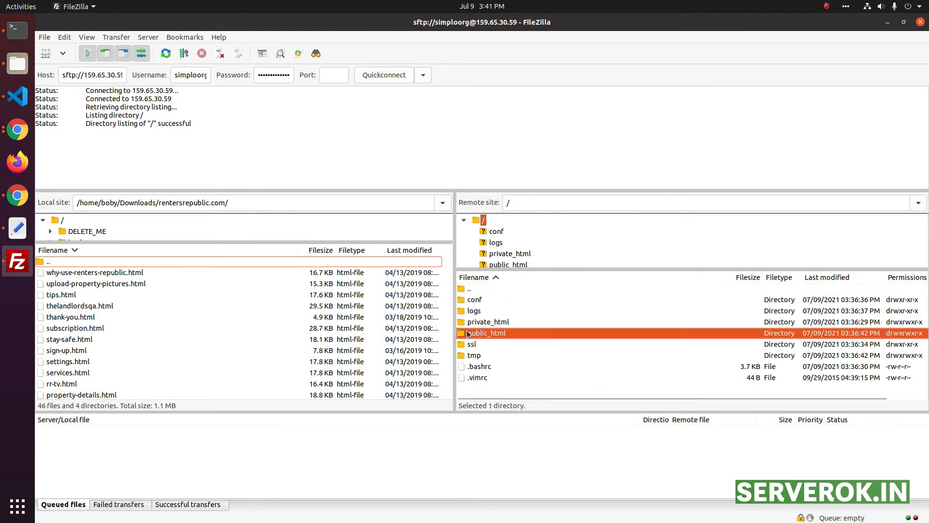
double_click(469, 334)
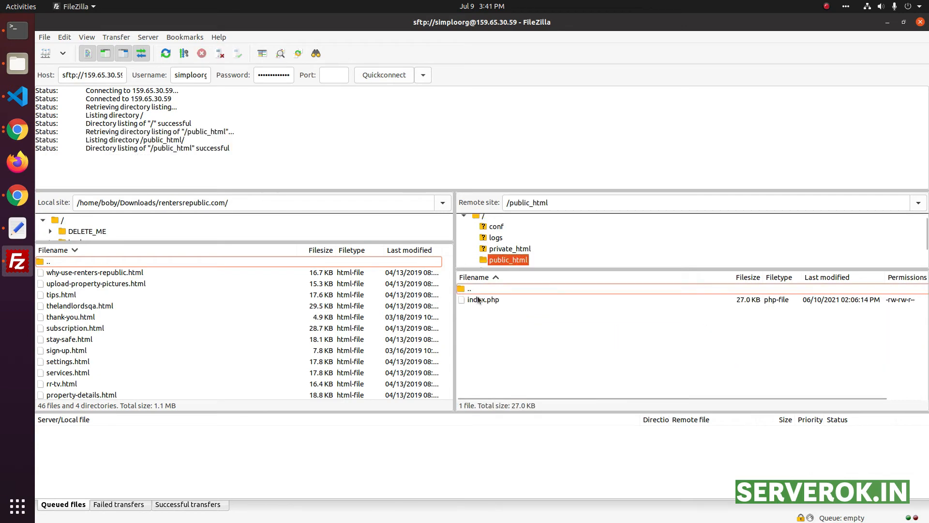
right_click(480, 299)
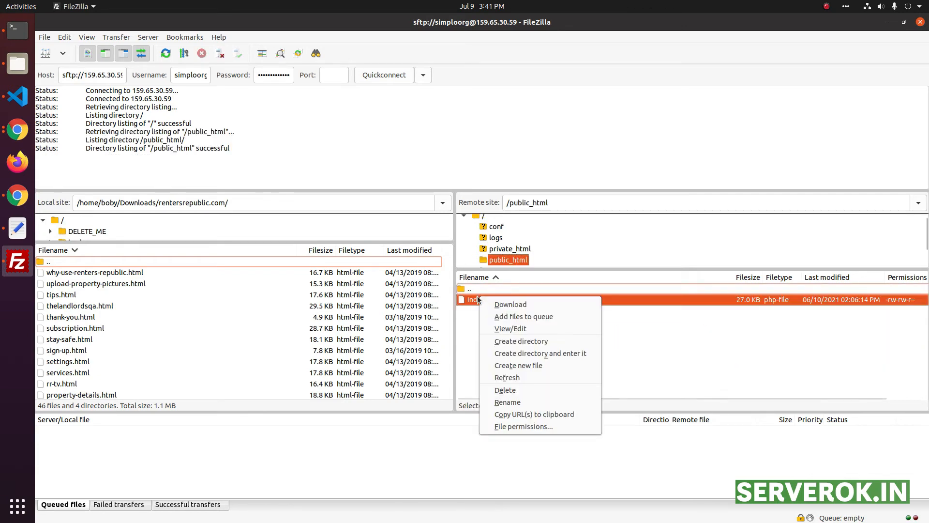
left_click(512, 328)
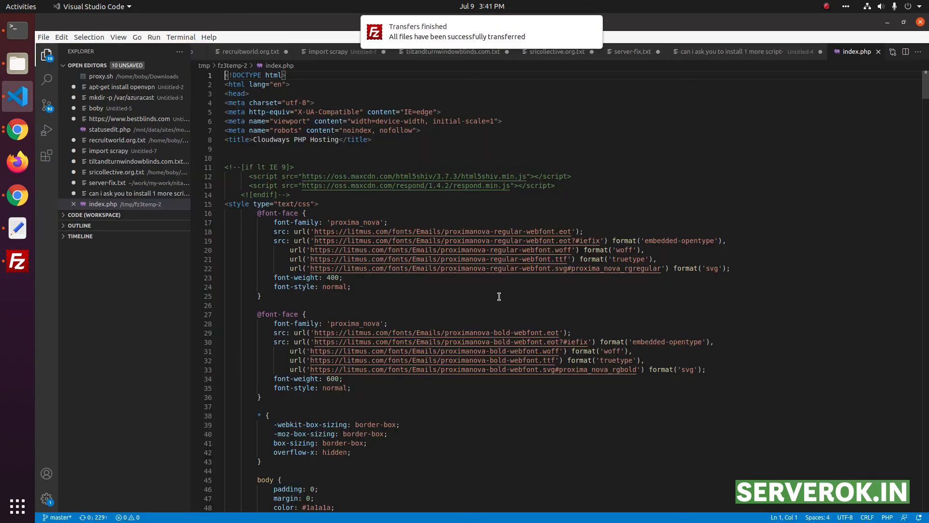
key("ctrl+a")
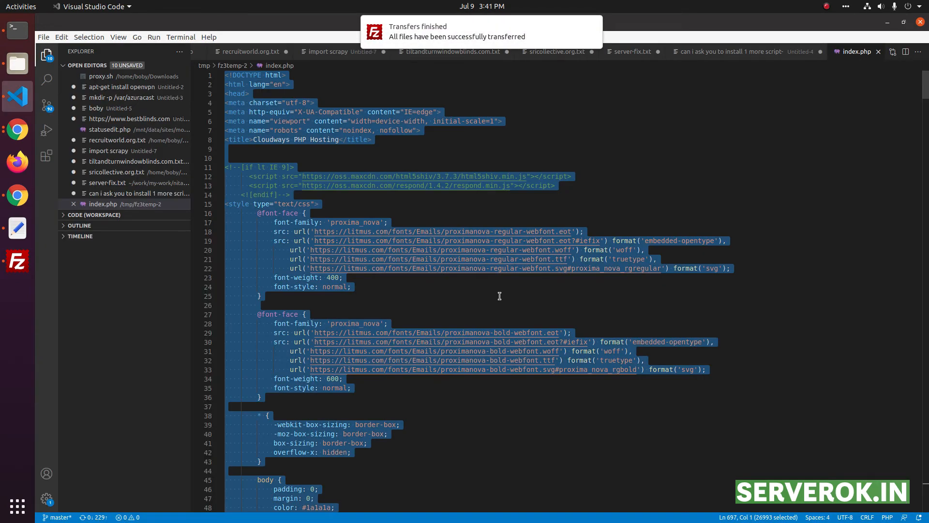
type("Welcome to")
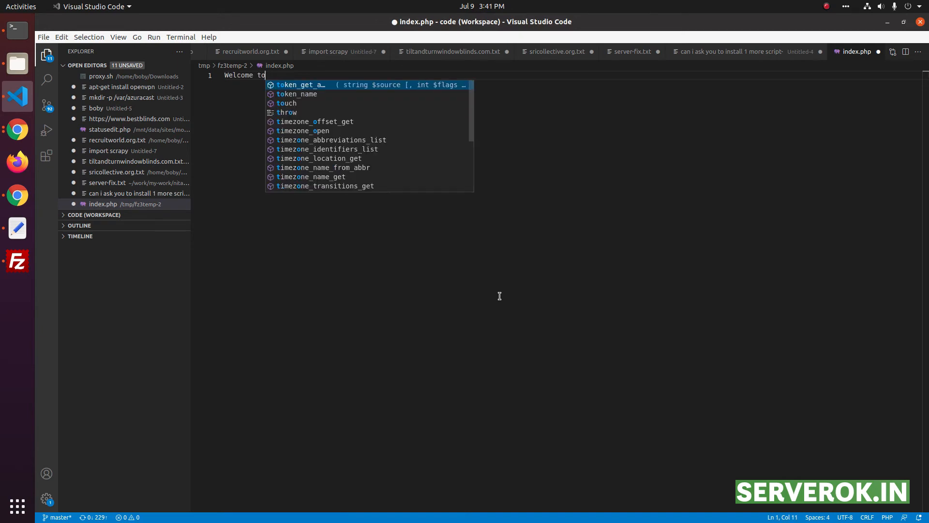
type(" test")
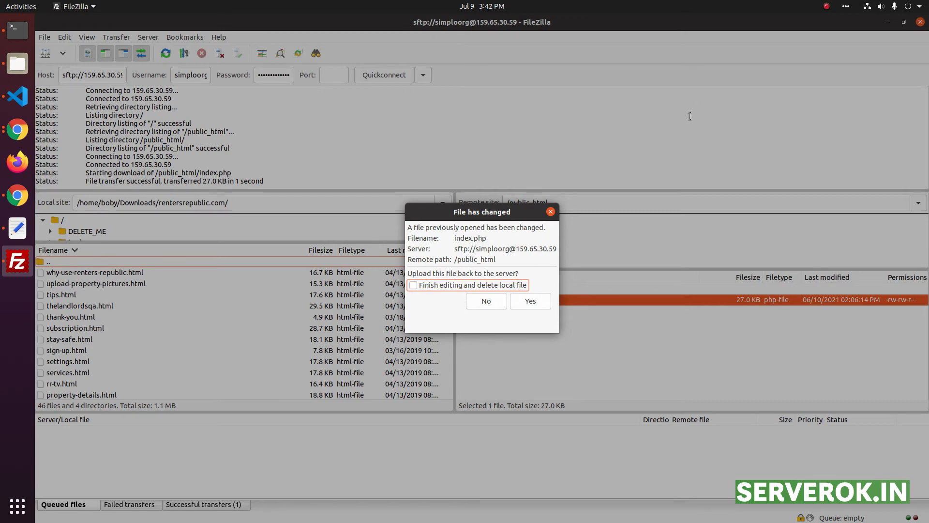
left_click(531, 302)
key("alt+Tab")
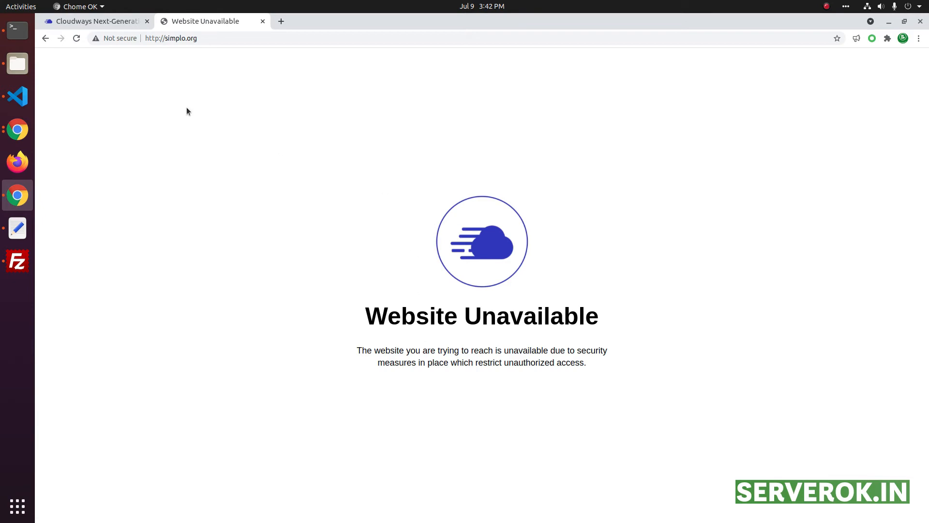
Step: Open the app URL phpstack-623099-2033327.cloudwaysapps.com and confirm it shows Welcome to CloudWays
left_click(94, 21)
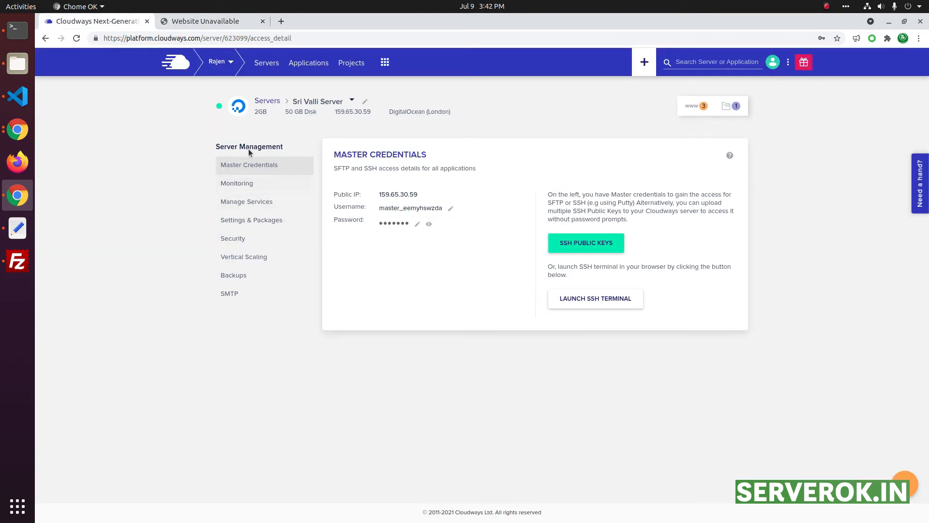
left_click(316, 64)
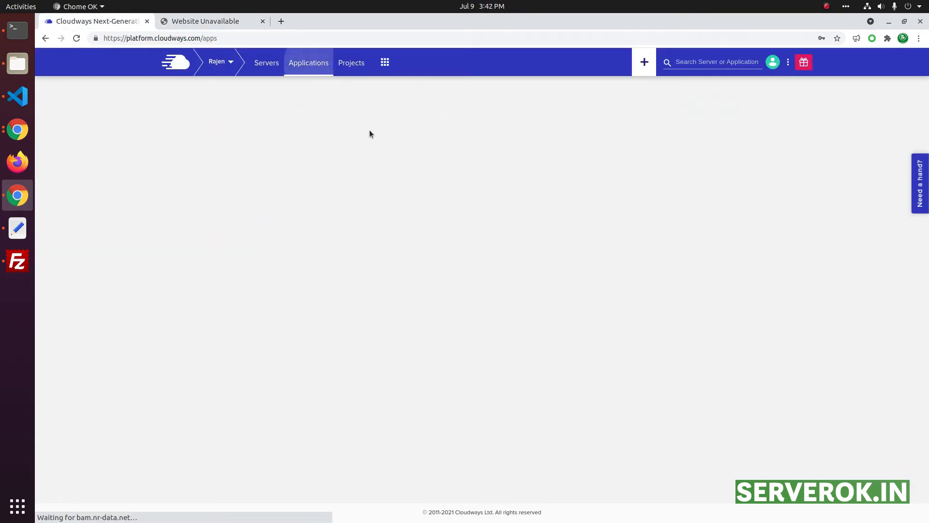
left_click(267, 291)
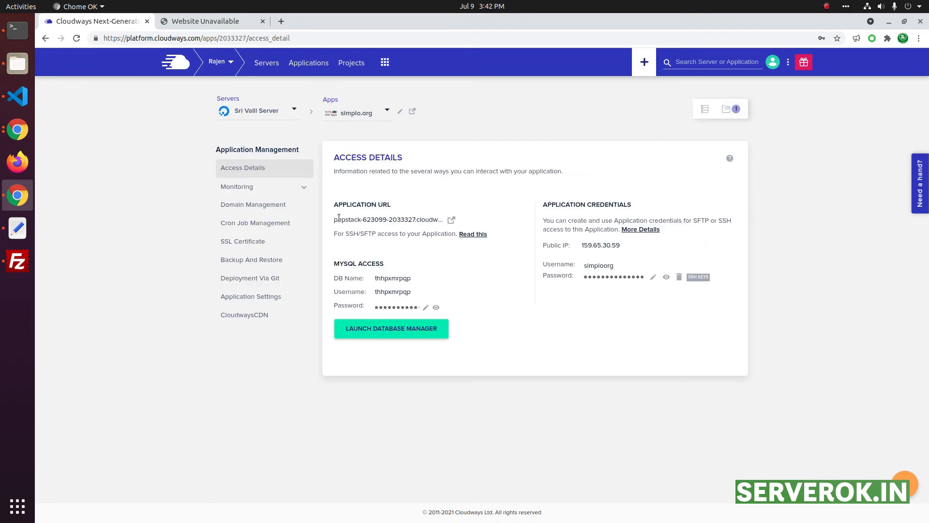
left_click_drag(333, 219, 439, 221)
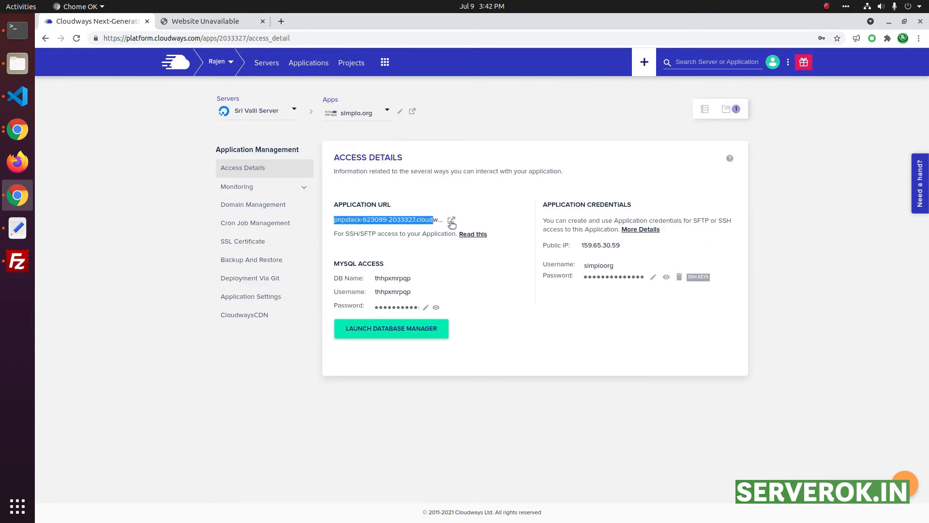
left_click(451, 220)
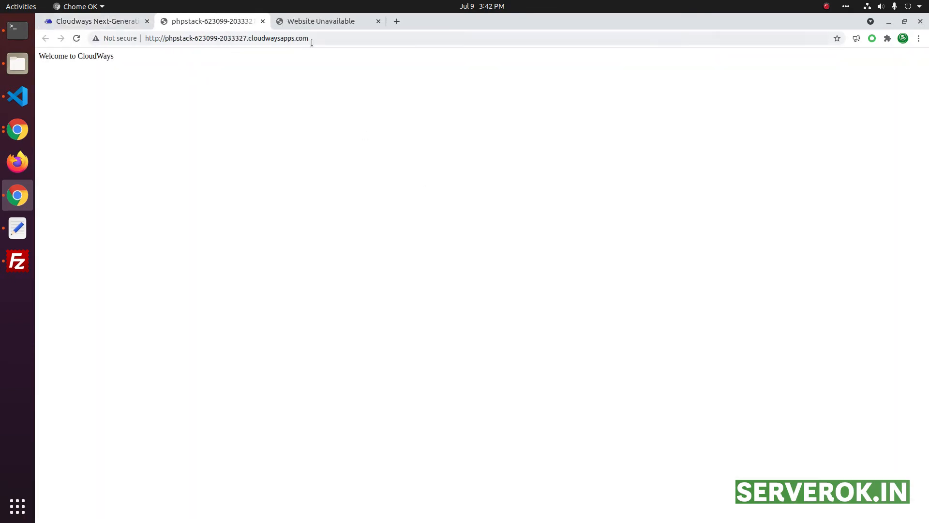
left_click_drag(45, 56, 144, 57)
left_click(296, 22)
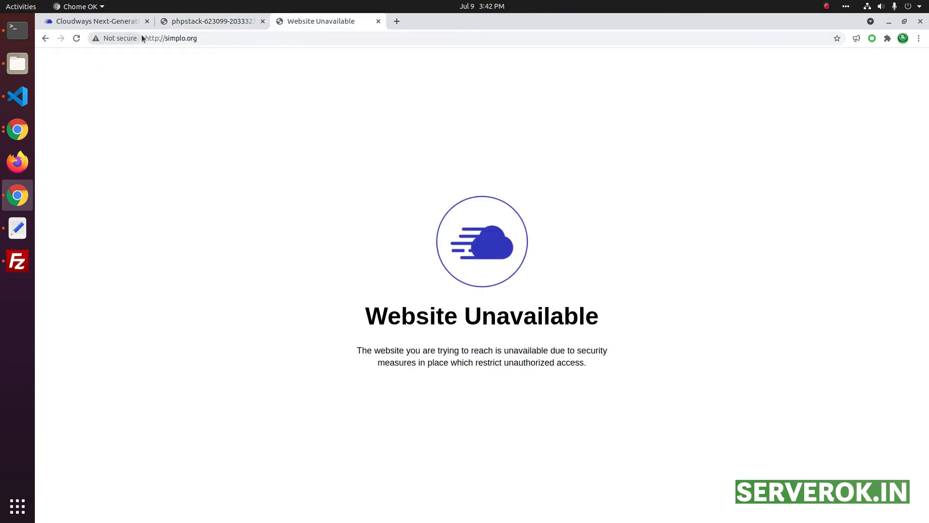
left_click(154, 38)
left_click(141, 21)
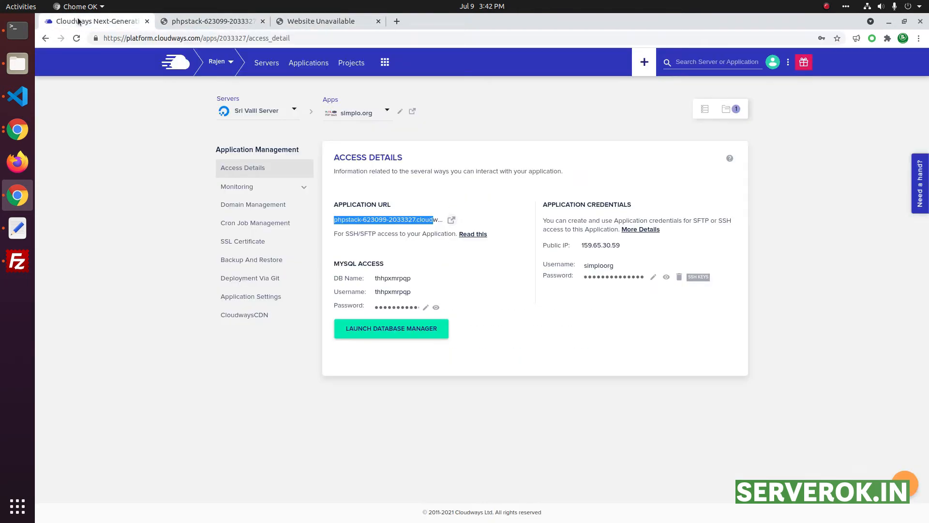
Step: Save simplo.org as the app's primary domain and reload the site to check it
left_click(244, 207)
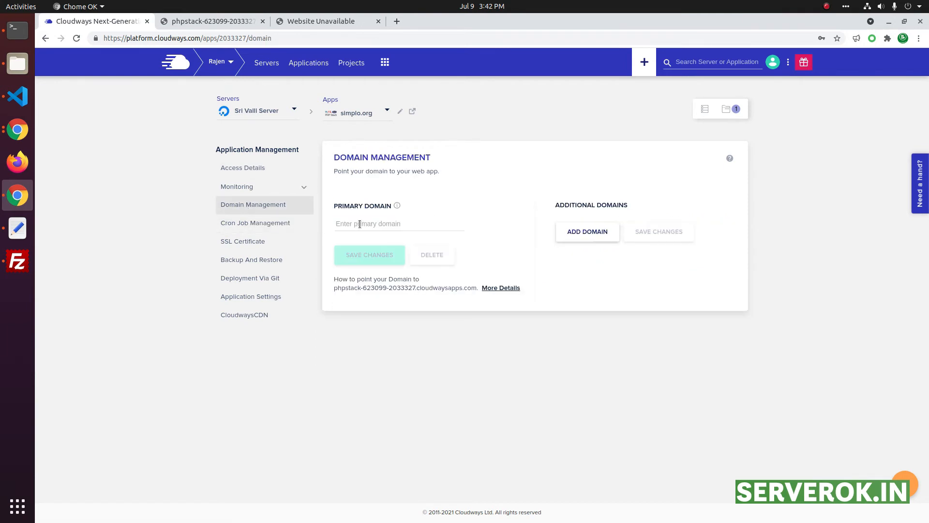
left_click(431, 222)
key("ctrl+v")
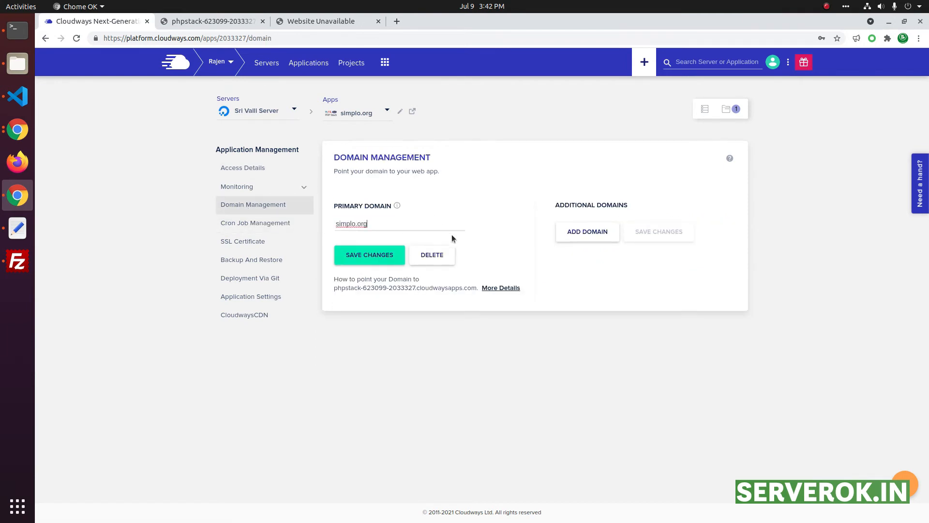
left_click(352, 260)
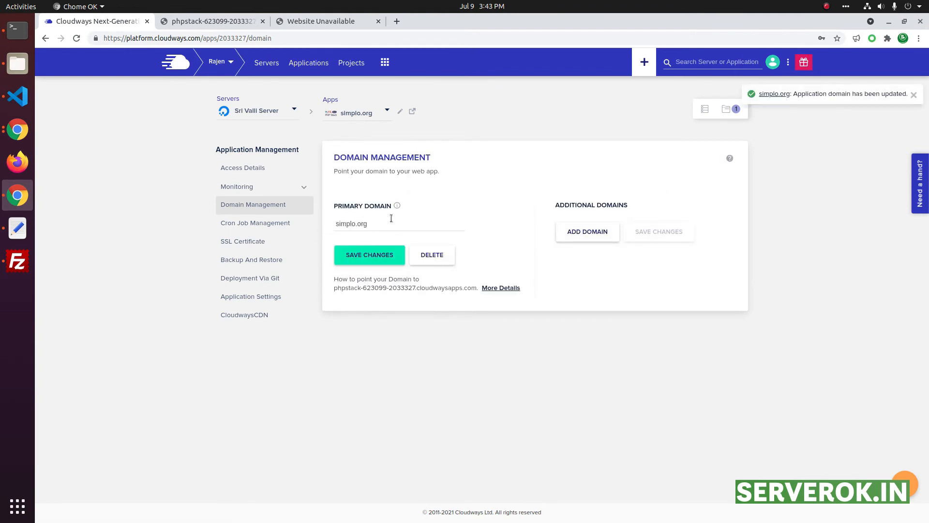
left_click(303, 20)
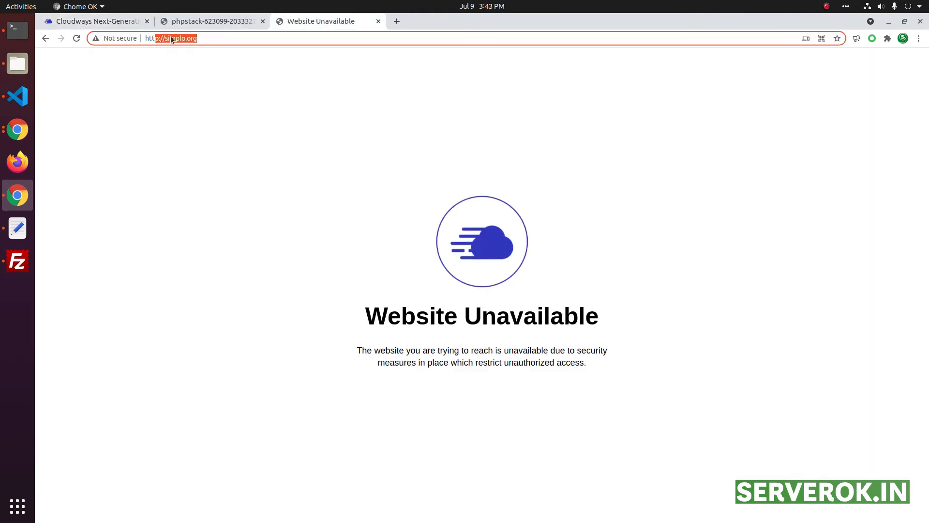
left_click(76, 38)
triple_click(144, 56)
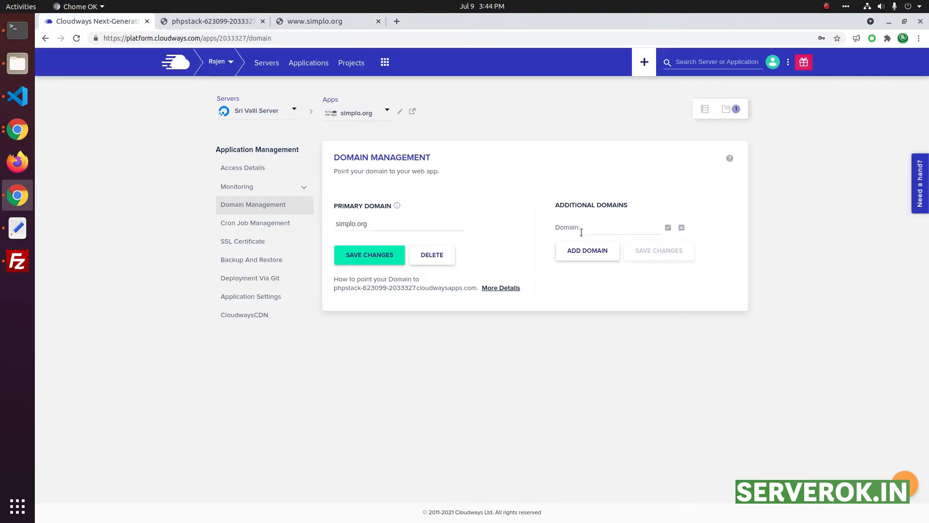
left_click(582, 231)
type("ww")
type("w.simplo.org")
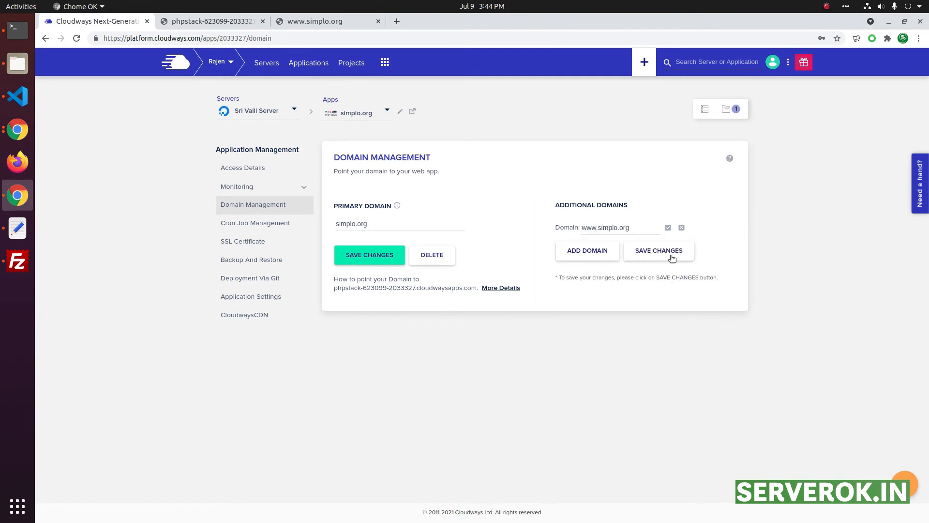
left_click(648, 251)
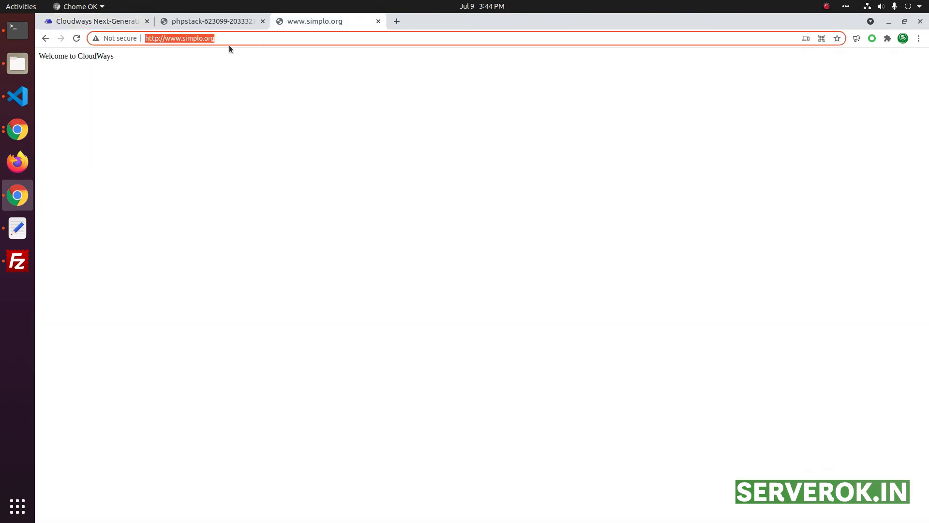
left_click(220, 41)
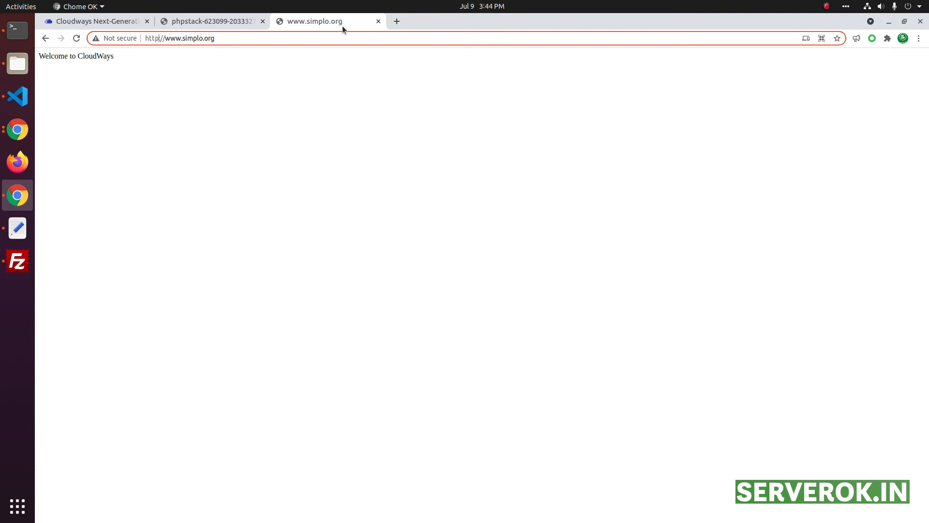
type("s")
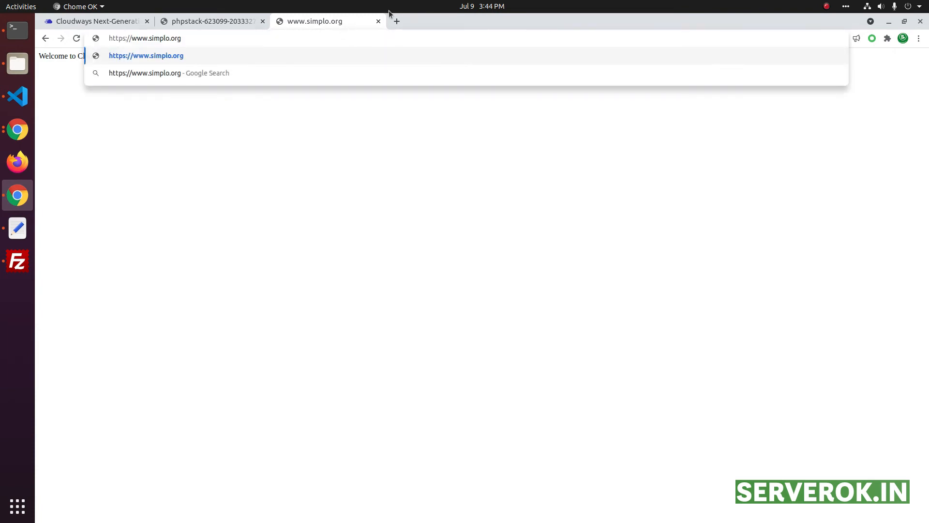
key("Return")
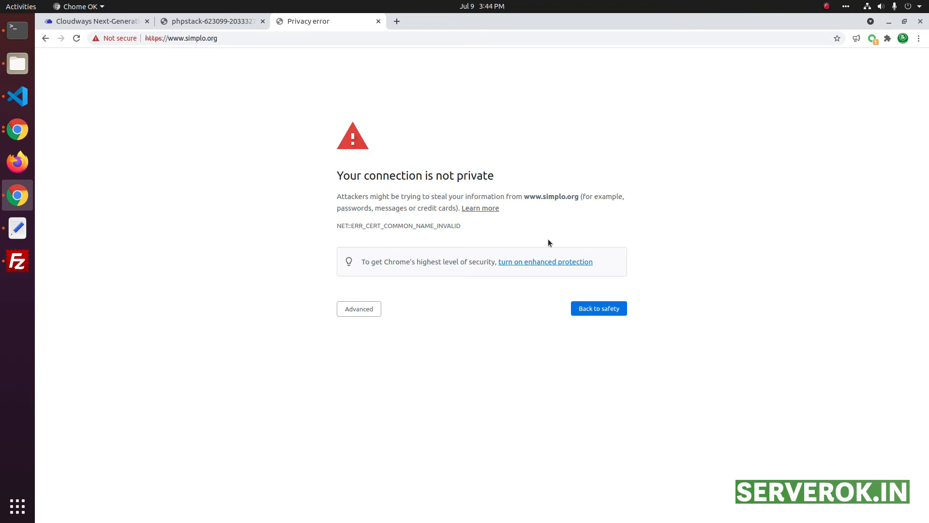
left_click(84, 22)
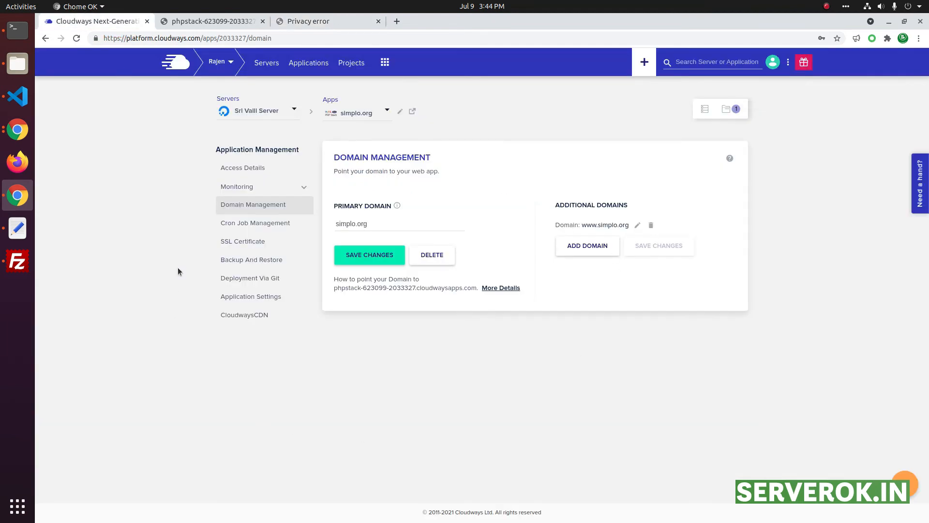
left_click(235, 241)
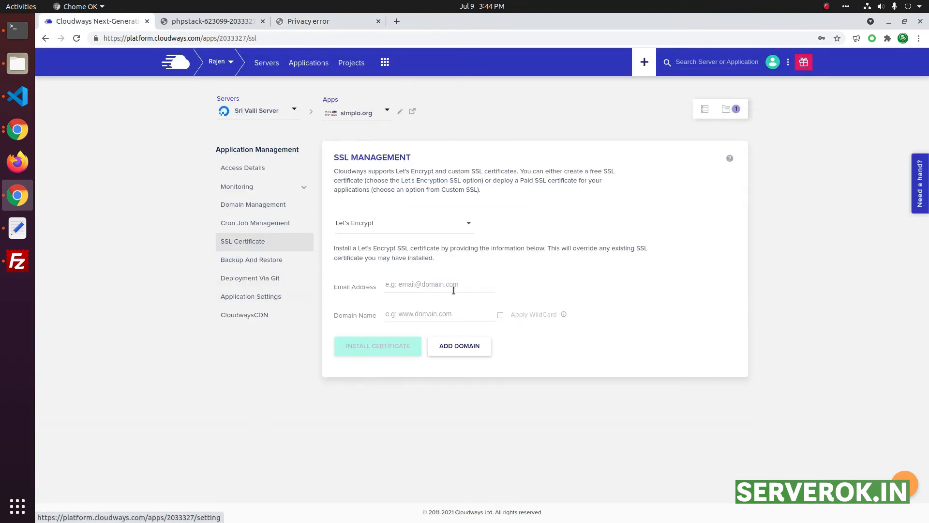
left_click(424, 285)
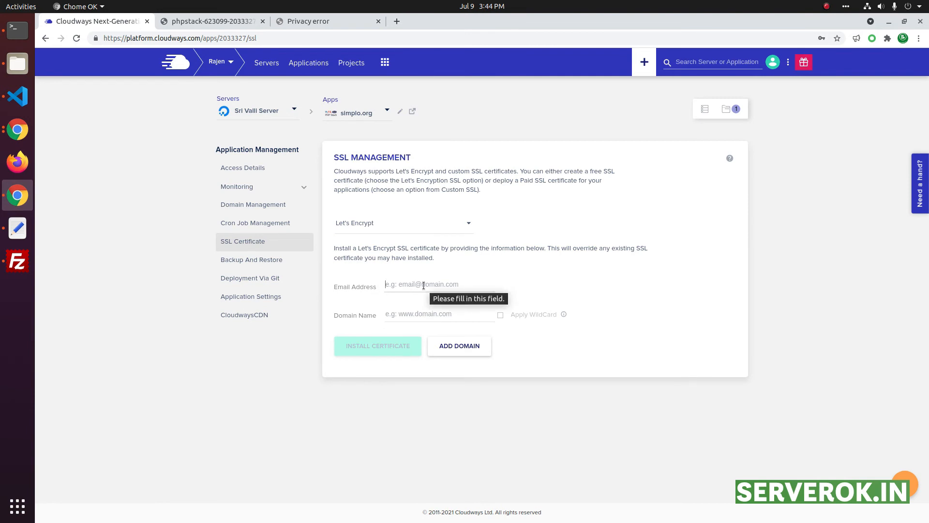
left_click(386, 314)
key("ctrl+v")
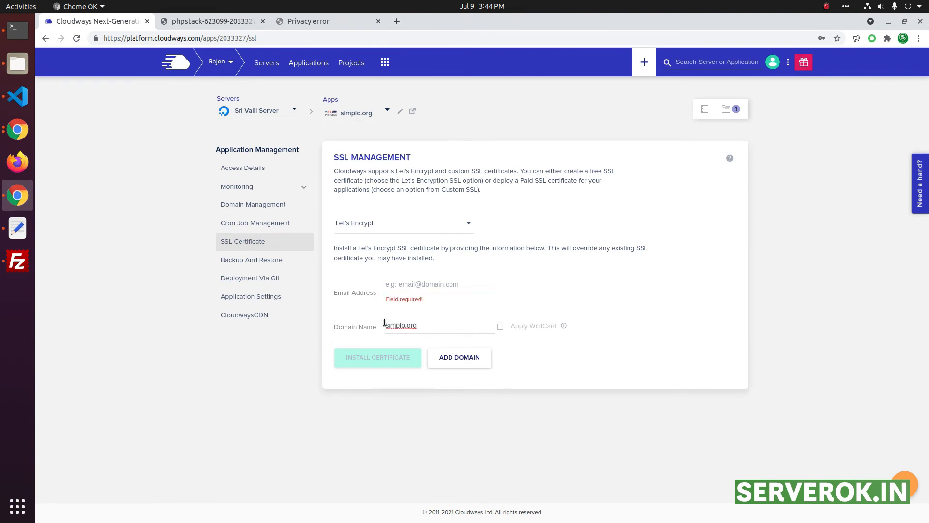
left_click(449, 363)
type("w")
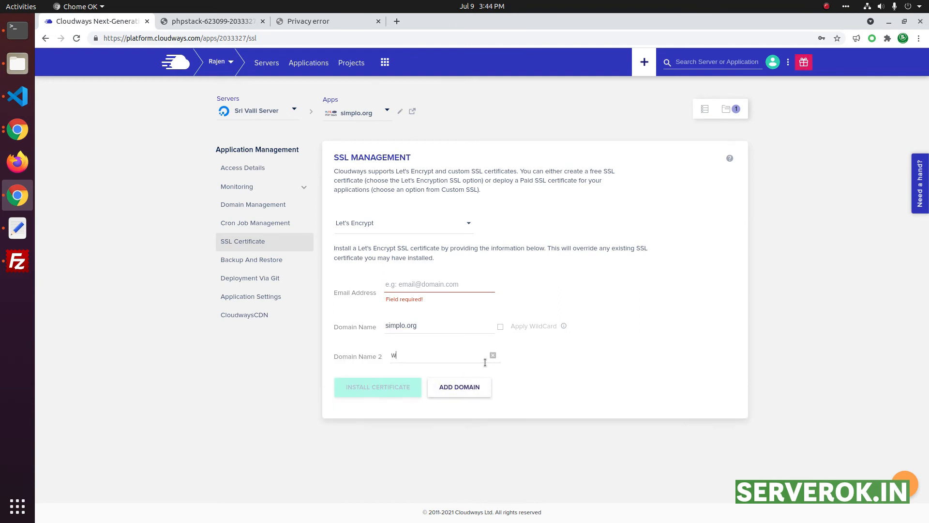
type("ww.simplo.org")
left_click(400, 281)
left_click(439, 303)
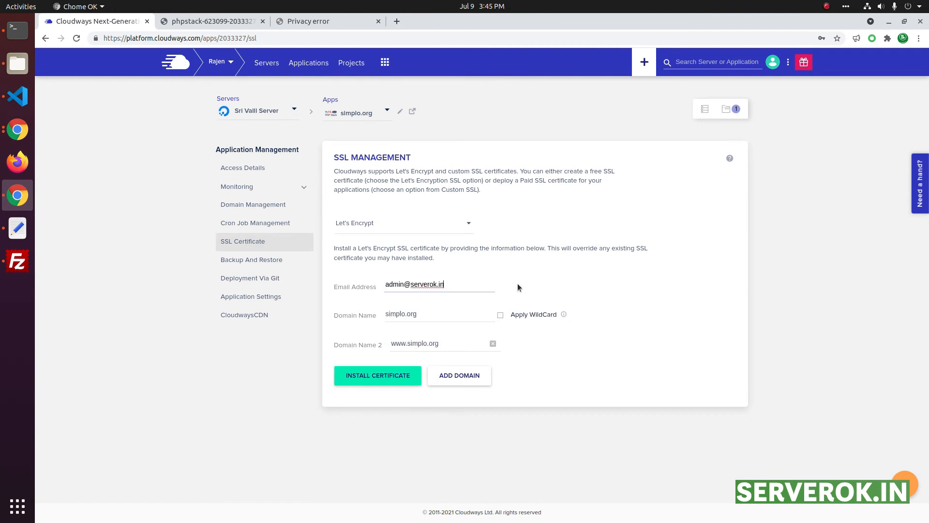
Step: Install the Let's Encrypt certificate and enable HTTPS redirection
left_click(377, 377)
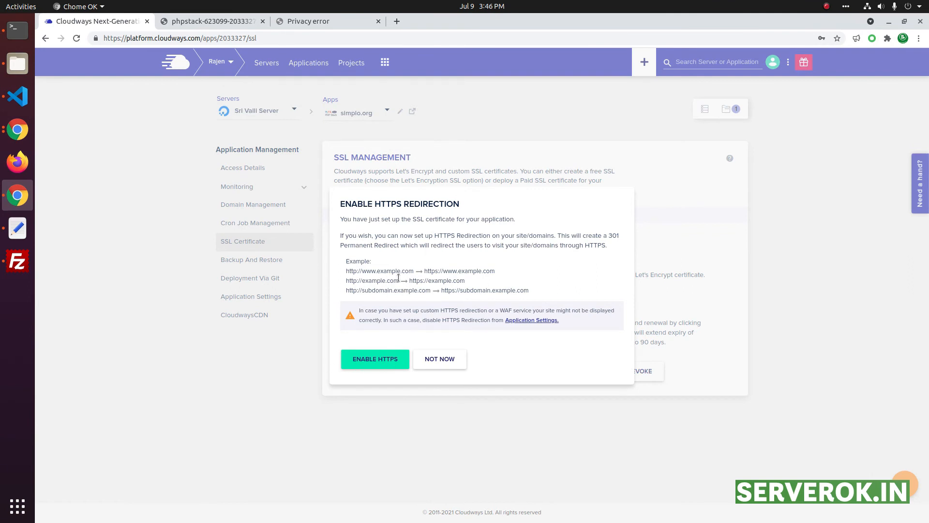
left_click(367, 360)
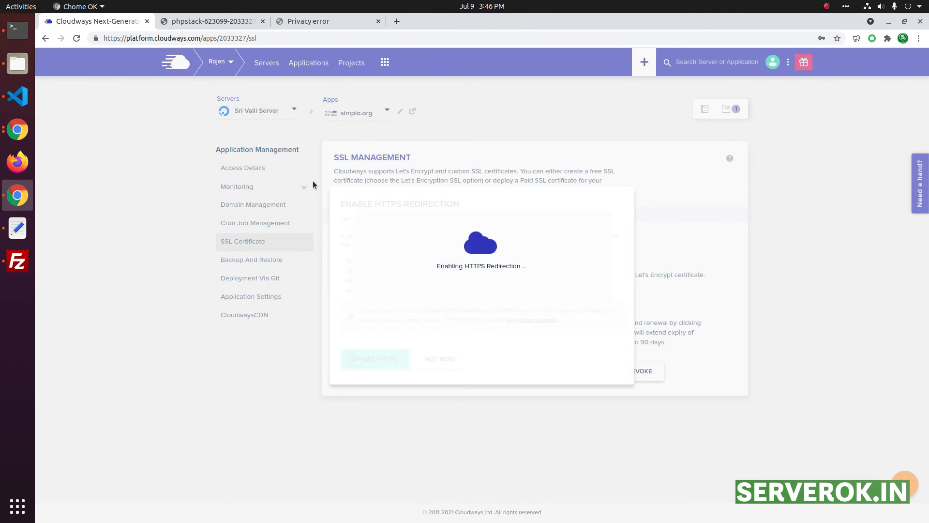
left_click(341, 19)
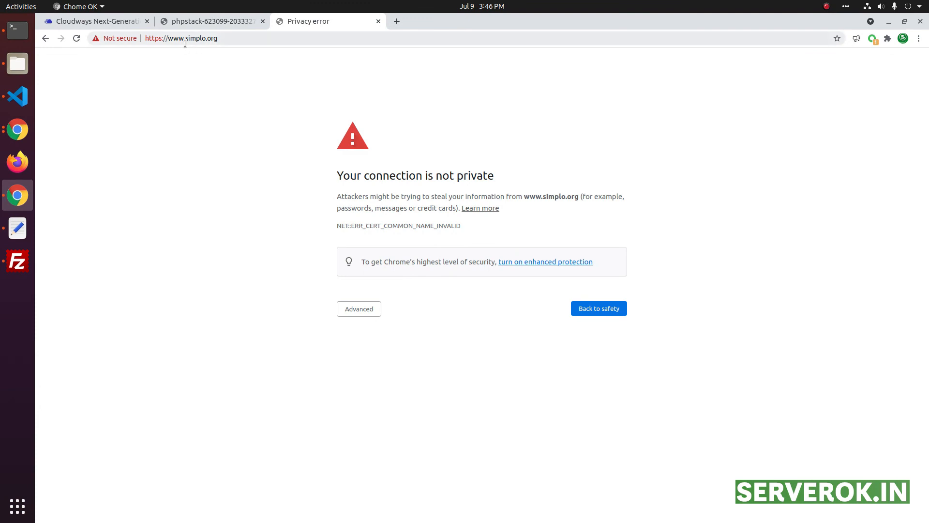
left_click(76, 38)
left_click(96, 38)
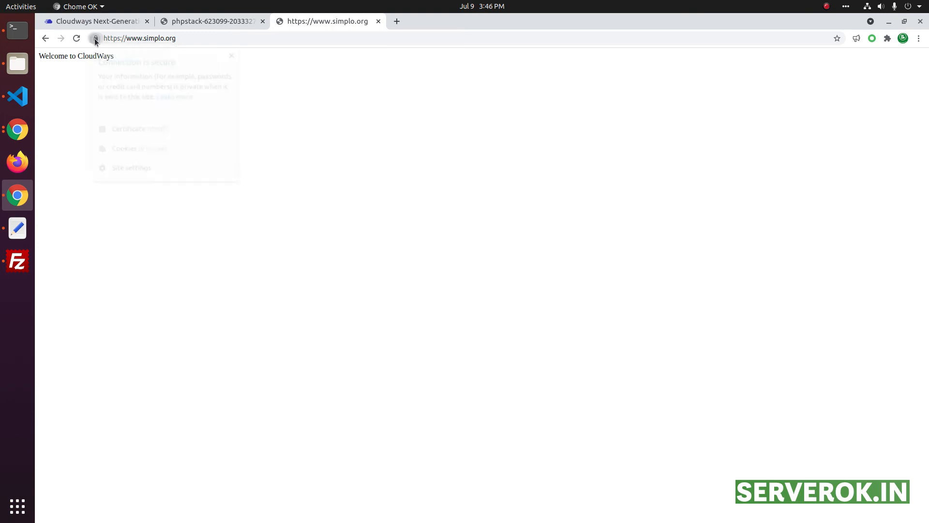
left_click(129, 129)
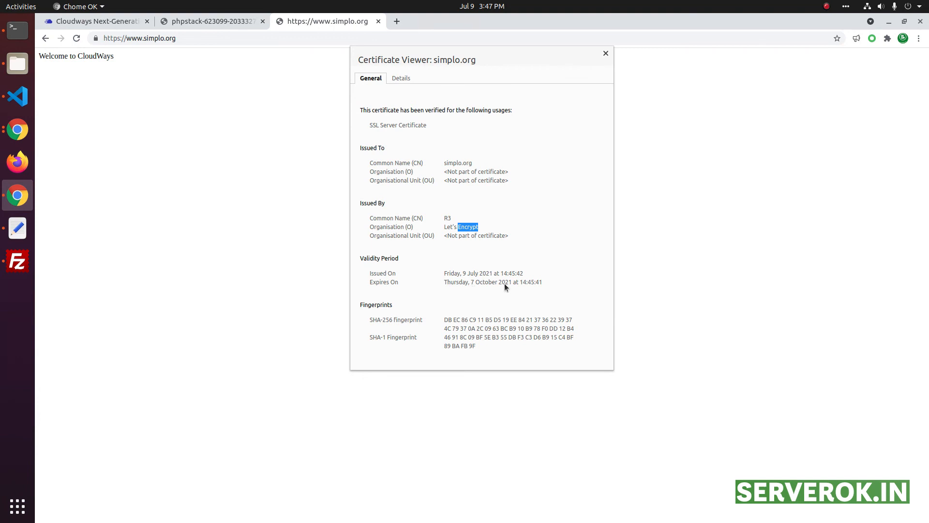
left_click(213, 21)
left_click(118, 21)
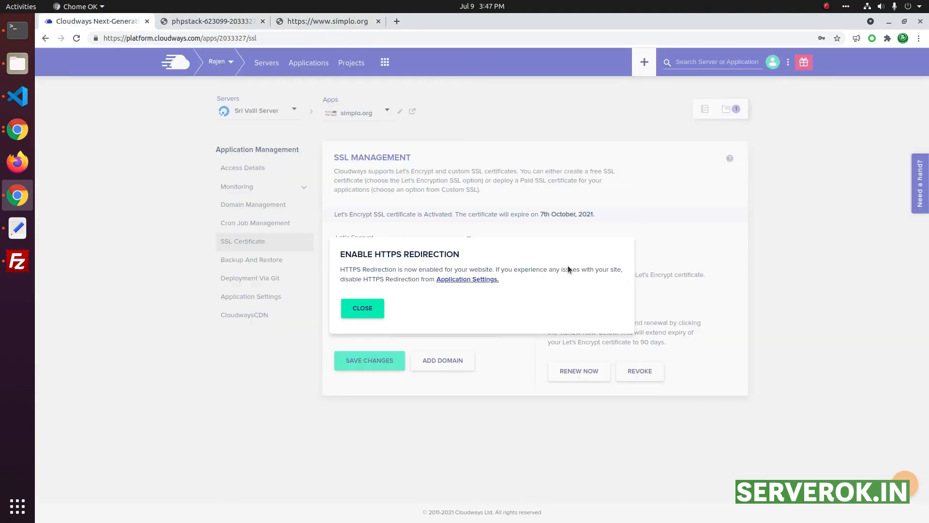
Step: Close the HTTPS redirection notice, check FileZilla, and return to simplo.org's Access Details
left_click(364, 310)
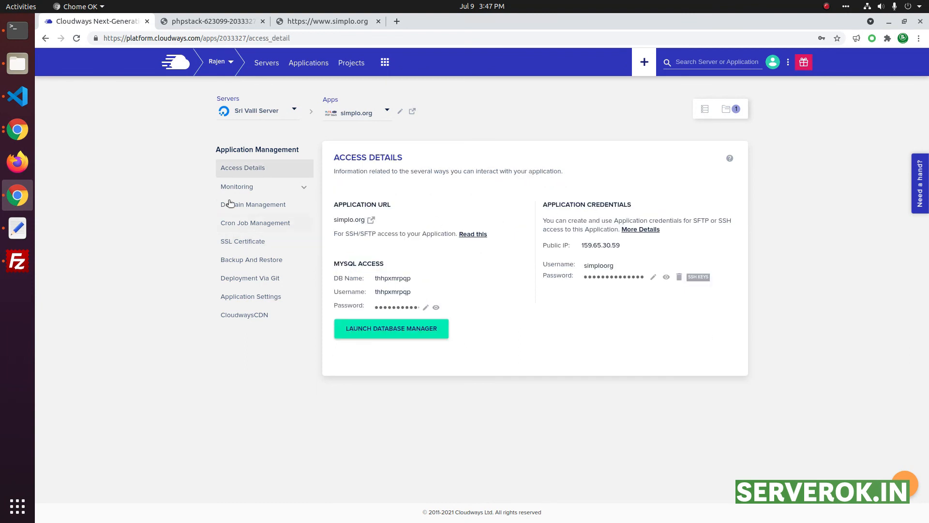
left_click_drag(338, 263, 488, 262)
left_click(18, 261)
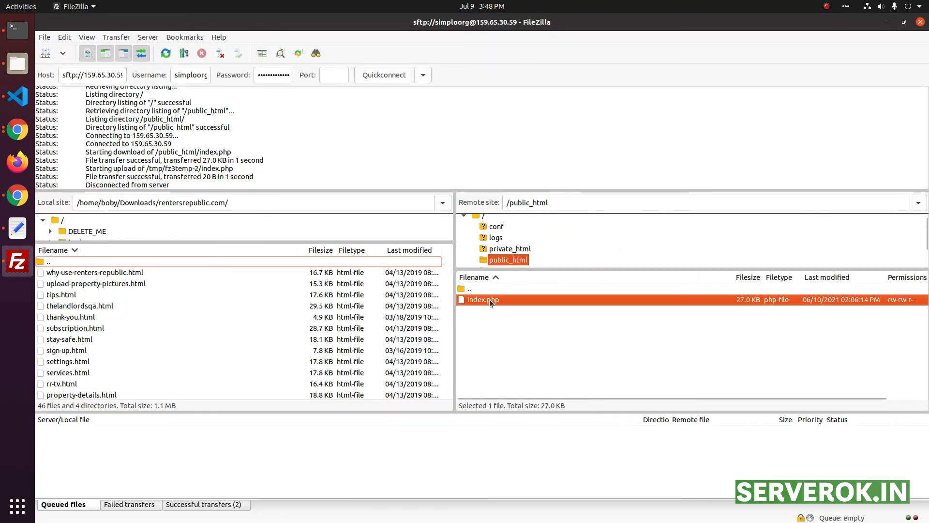
key("alt+Tab")
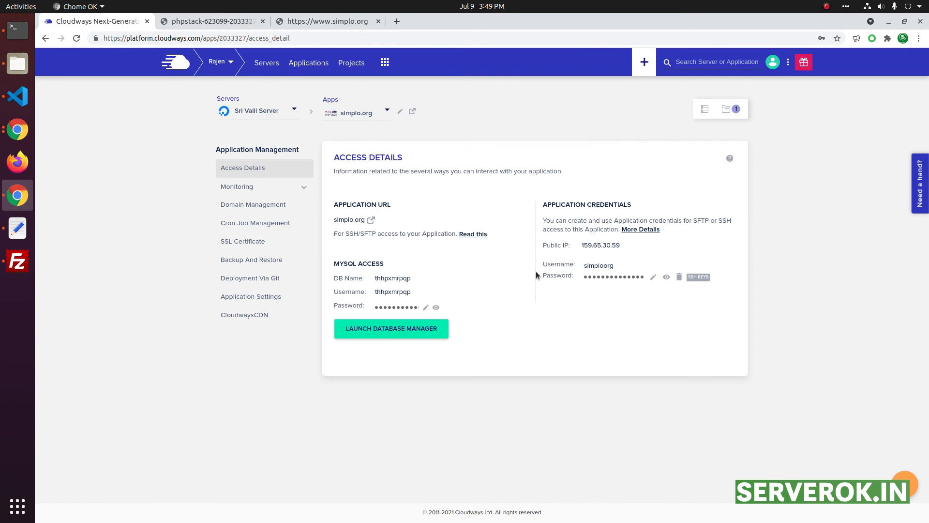